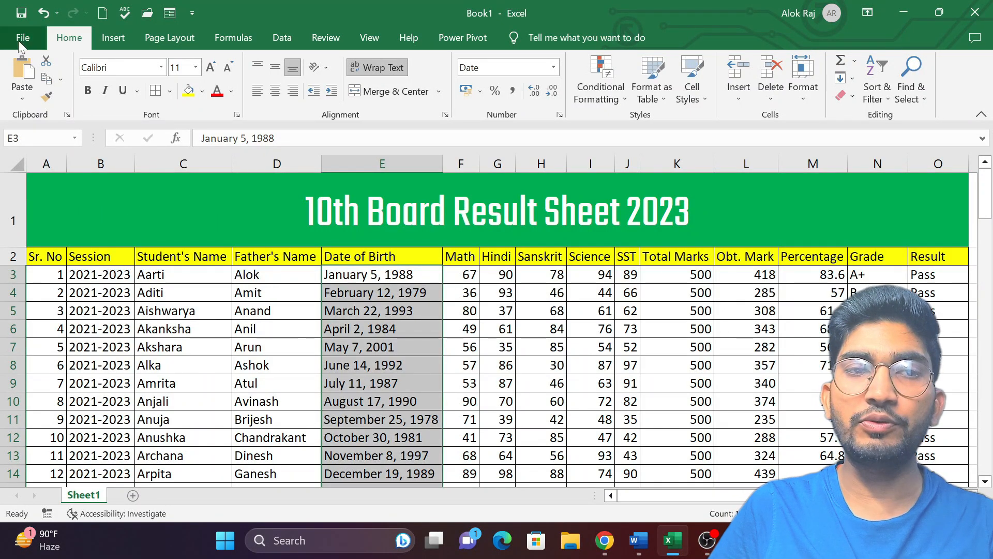
- Create a new blank workbook
{"action": "left_click", "coordinate": [20, 39]}
{"action": "left_click", "coordinate": [74, 115]}
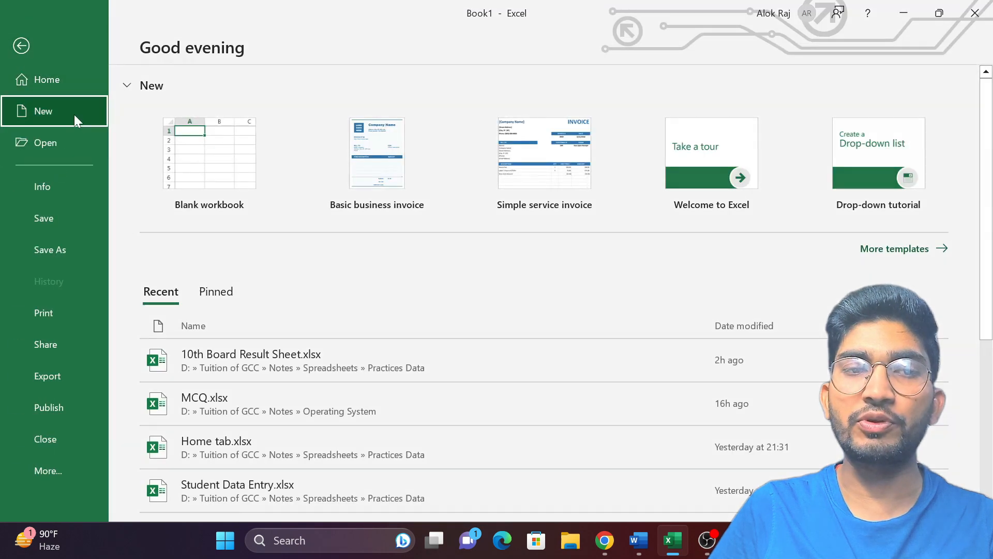
{"action": "left_click", "coordinate": [216, 158]}
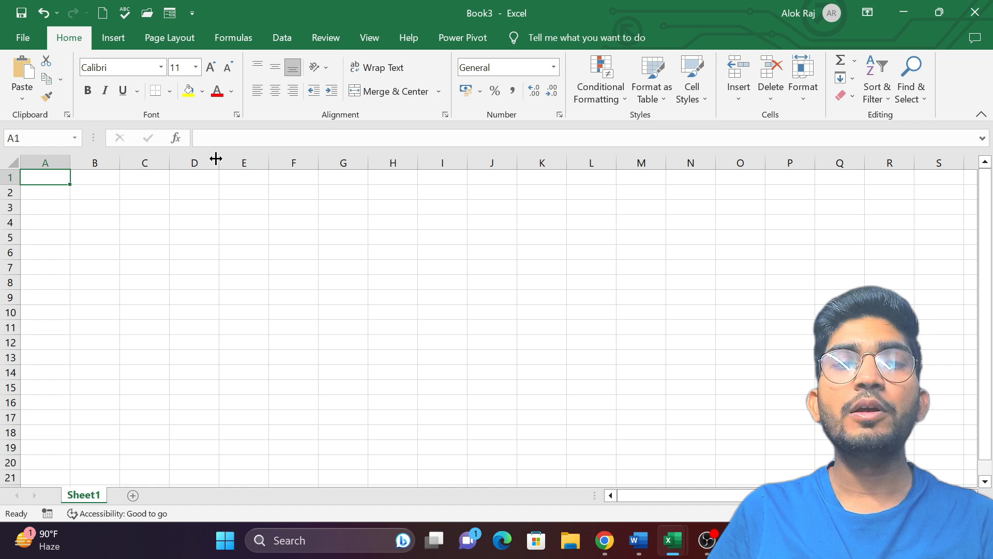
- Enter the column headings Sr. No, Session, Student's Name and Father's Name in cells A3 to D3
{"action": "left_click", "coordinate": [44, 207]}
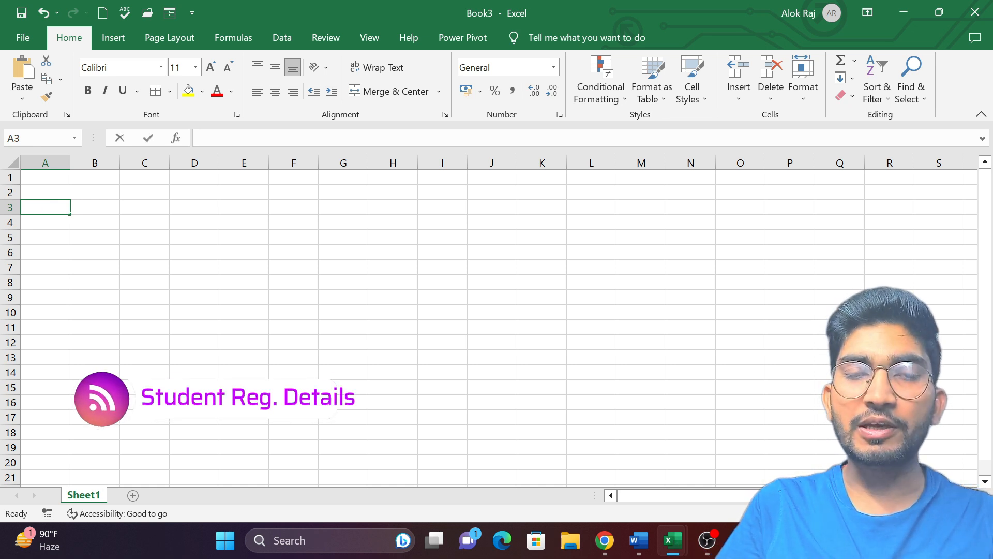
{"action": "type", "text": "Sr. No"}
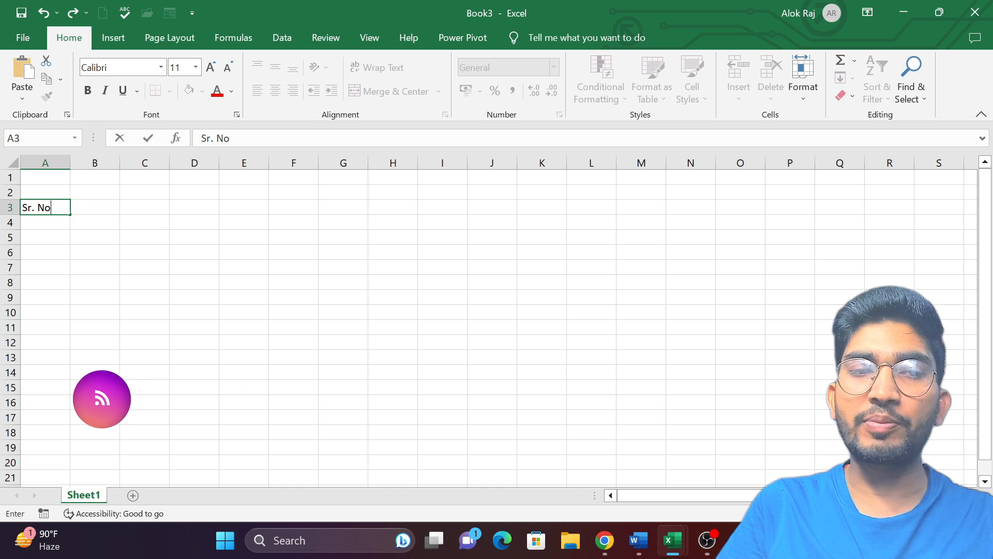
{"action": "key", "text": "Tab"}
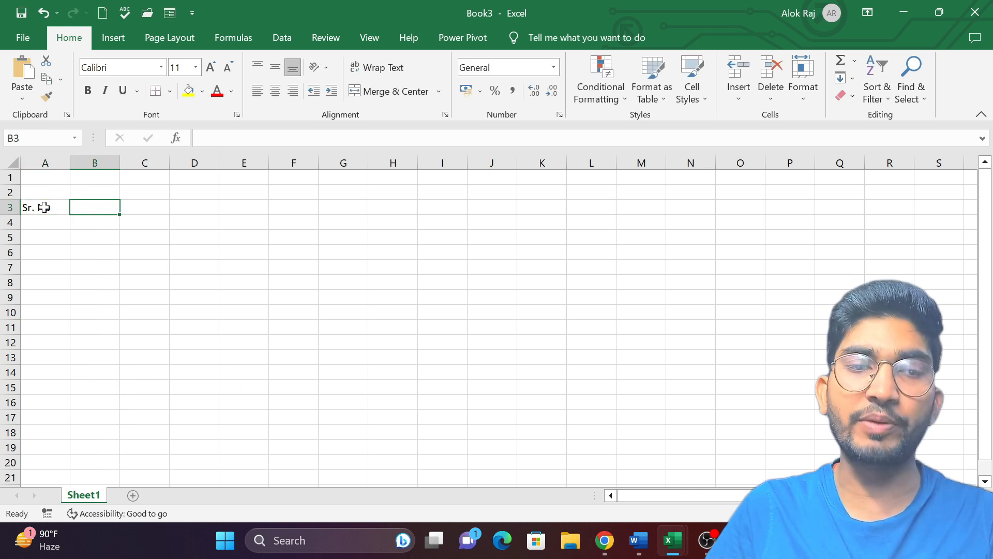
{"action": "type", "text": "Session"}
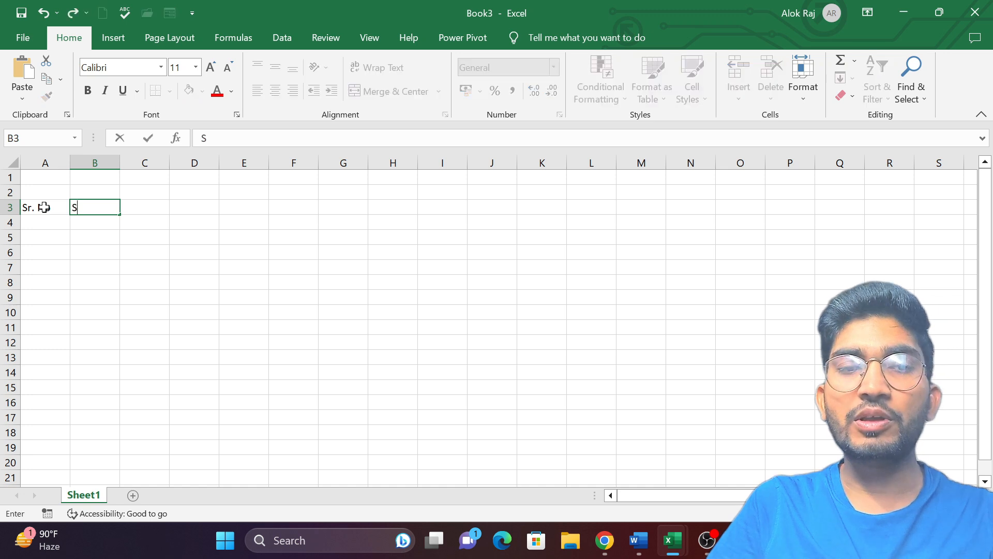
{"action": "key", "text": "Tab"}
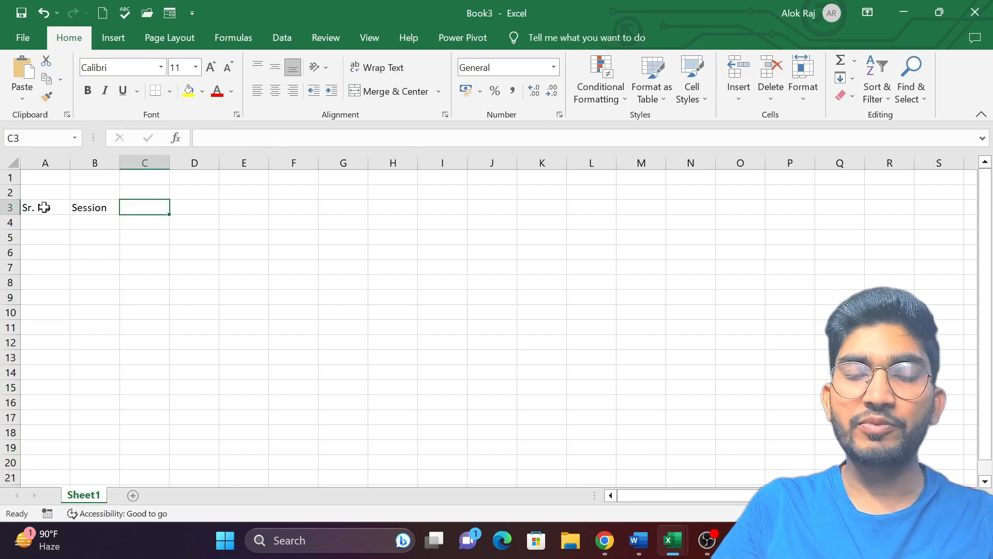
{"action": "type", "text": "Student's Name"}
{"action": "key", "text": "Tab"}
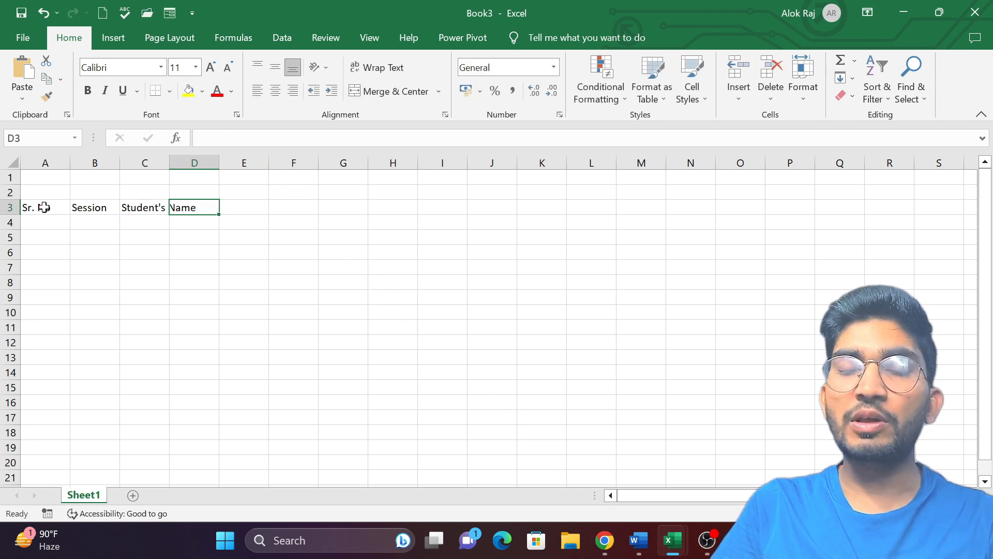
{"action": "type", "text": "Father's Name"}
{"action": "key", "text": "Tab"}
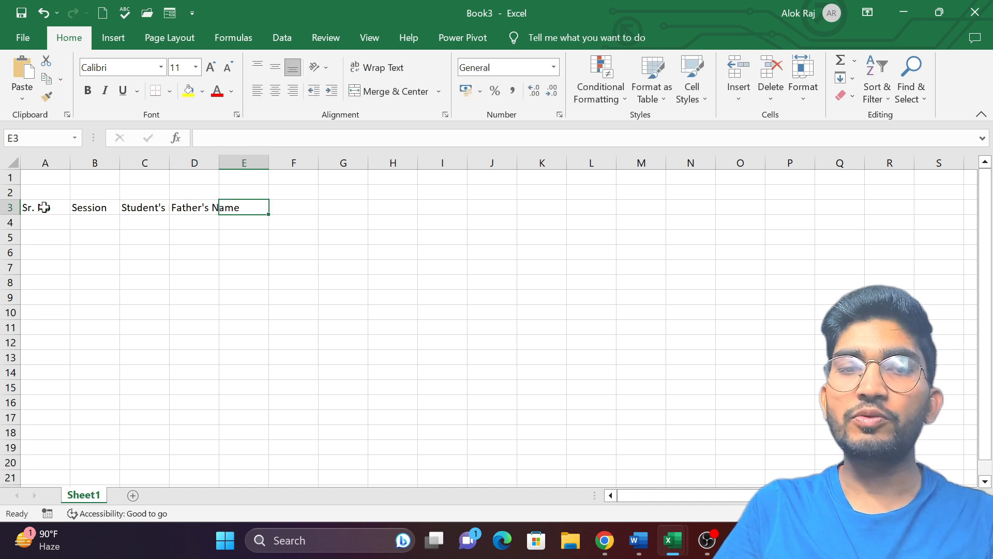
{"action": "type", "text": "Mother's Name"}
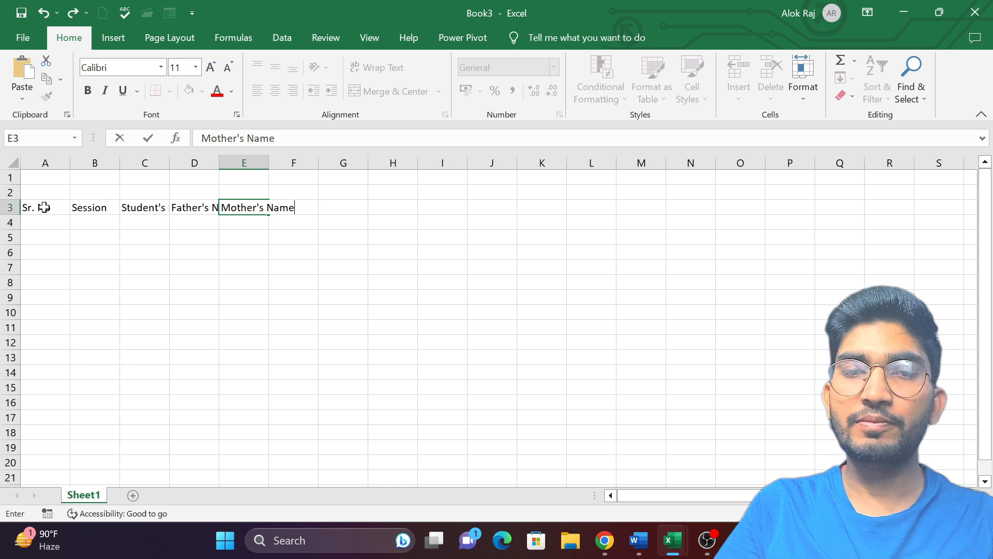
{"action": "key", "text": "Tab"}
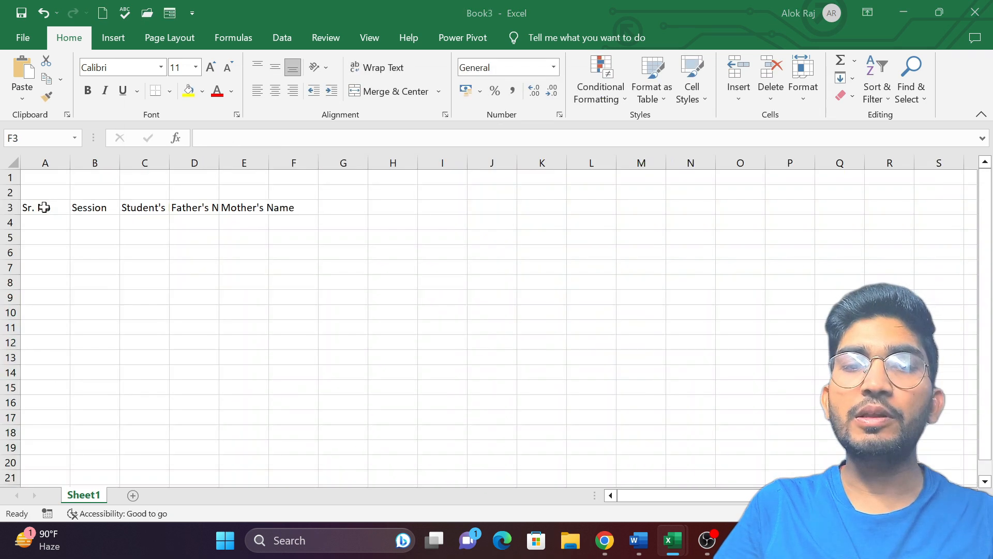
{"action": "key", "text": "Left"}
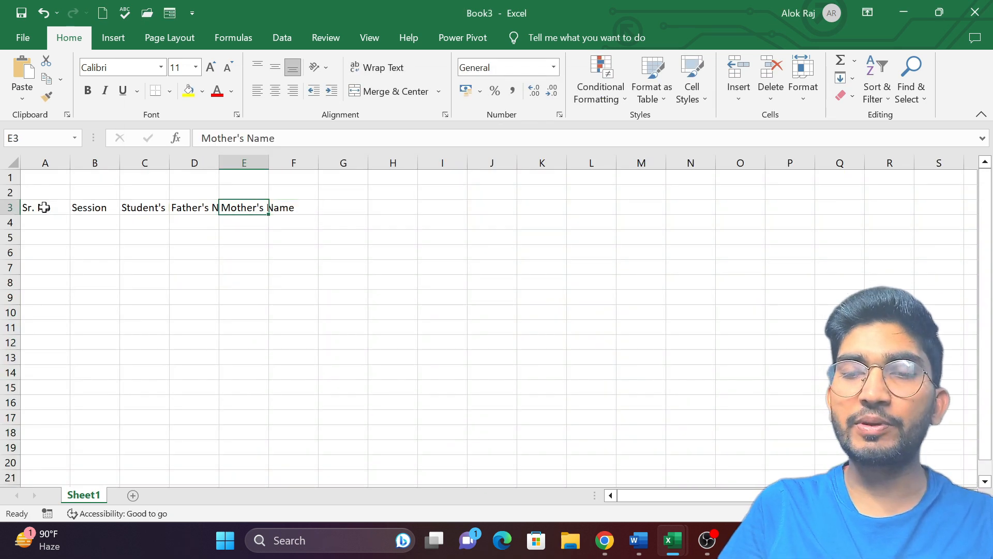
{"action": "key", "text": "Delete"}
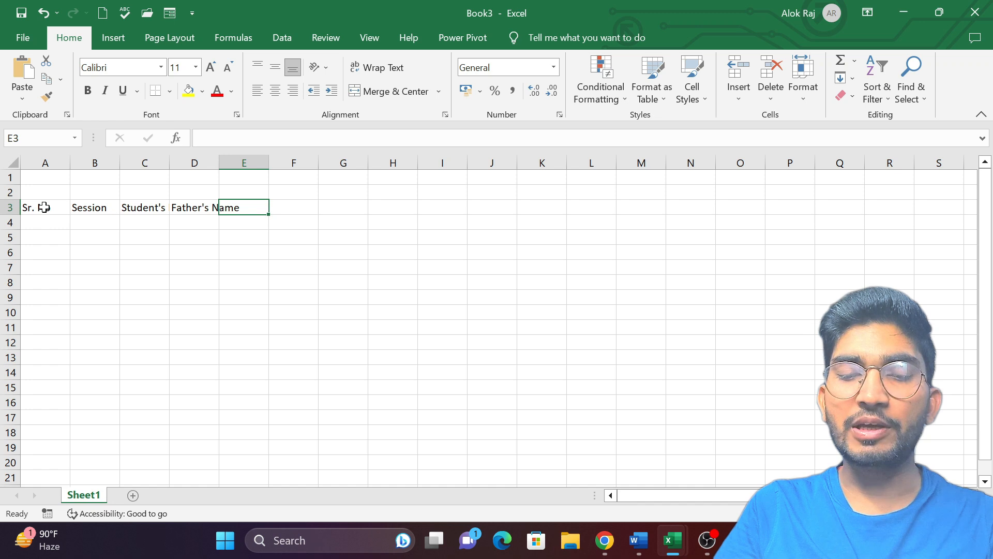
- Enter the column heading Date of Birth in cell E3
{"action": "type", "text": "Date of Birth"}
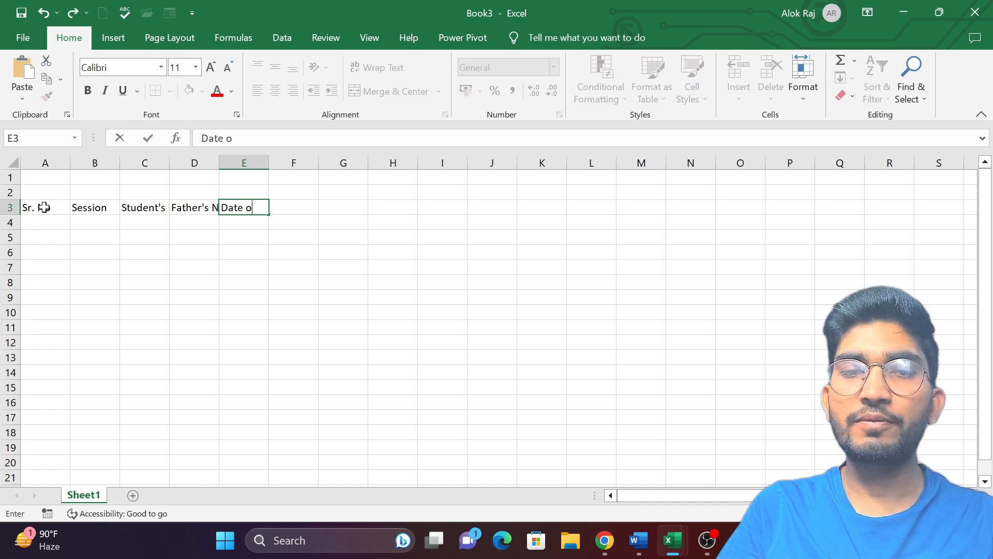
{"action": "key", "text": "Tab"}
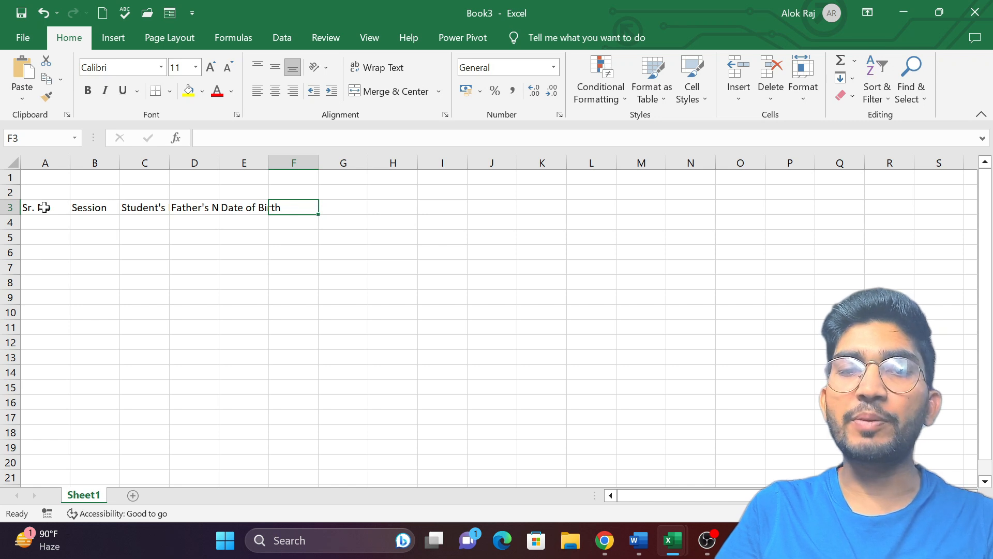
{"action": "key", "text": "alt+Tab"}
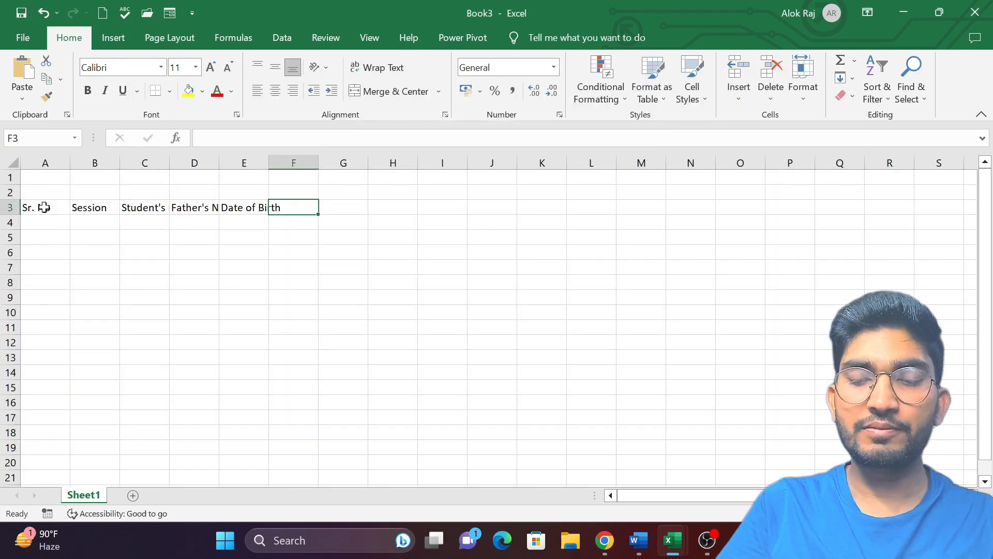
- Enter the subject headings Math, Hindi, Sanskrit, Science and SST in cells F3 to J3
{"action": "type", "text": "Math"}
{"action": "key", "text": "Tab"}
{"action": "type", "text": "Hindi"}
{"action": "key", "text": "Tab"}
{"action": "type", "text": "Sanskrit"}
{"action": "key", "text": "Tab"}
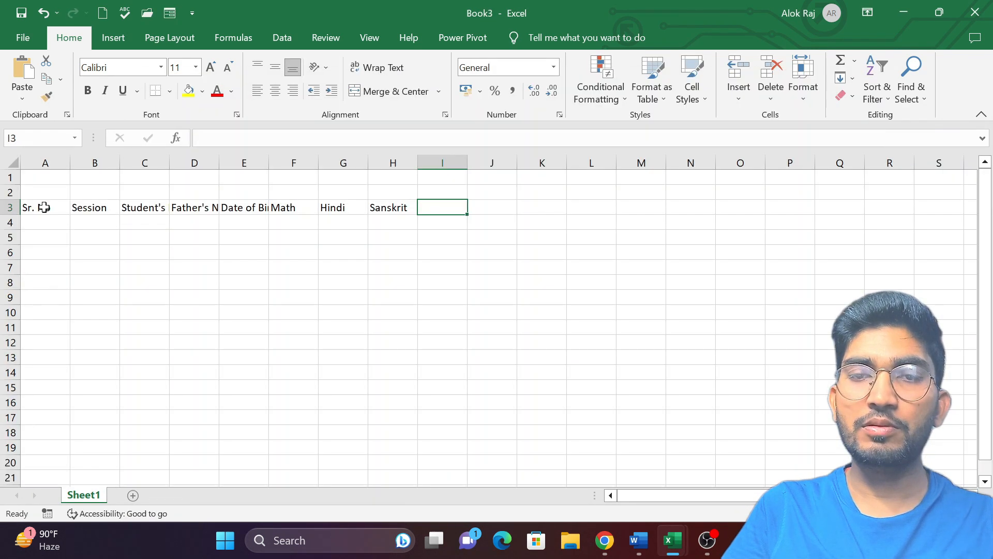
{"action": "type", "text": "Science"}
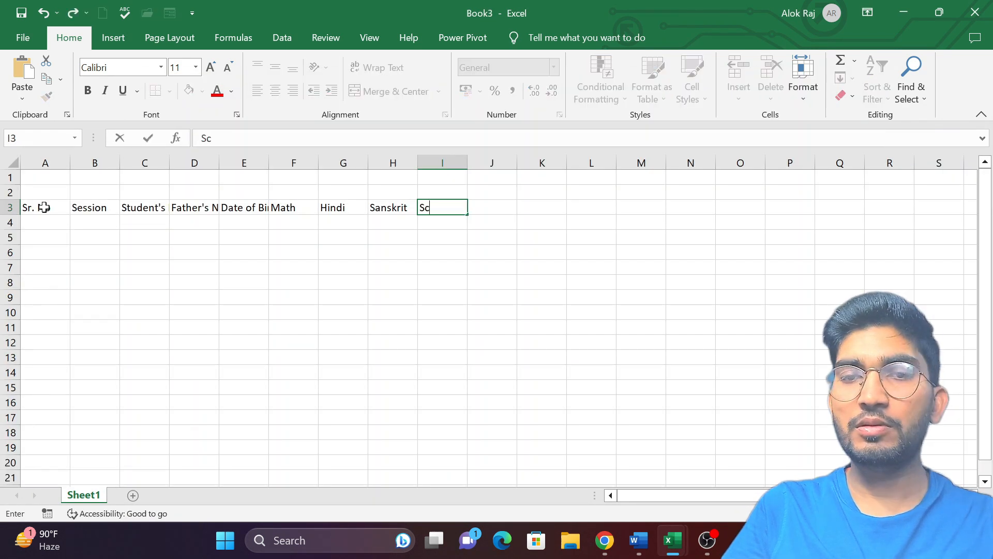
{"action": "key", "text": "Tab"}
{"action": "type", "text": "SST"}
{"action": "key", "text": "Tab"}
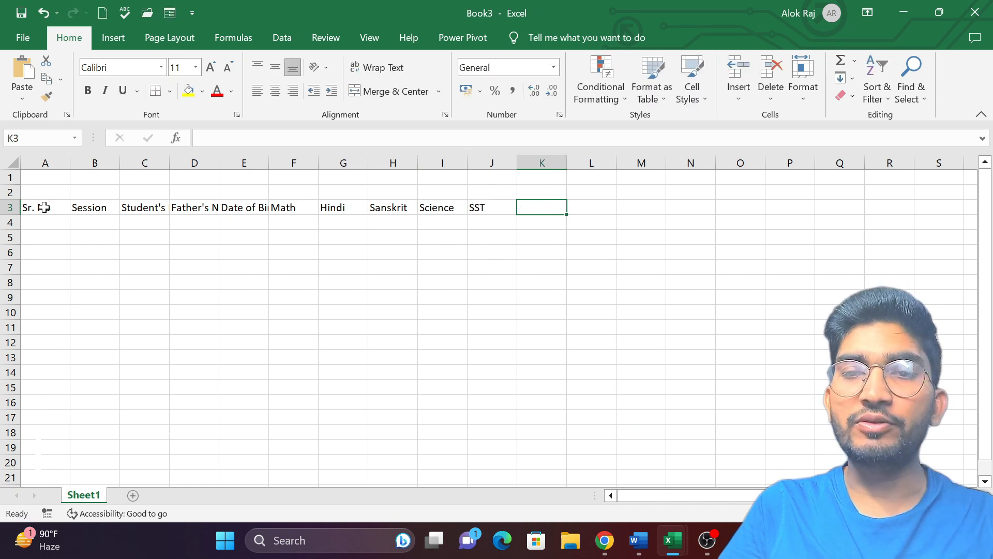
- Enter the headings Total Marks and Obt. Marks in cells K3 and L3
{"action": "type", "text": "Total"}
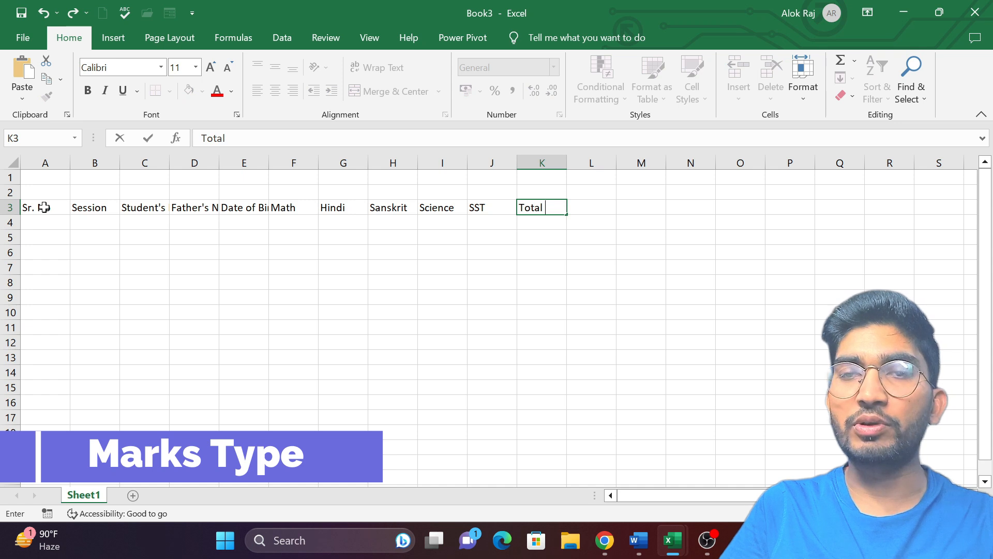
{"action": "type", "text": " Marks"}
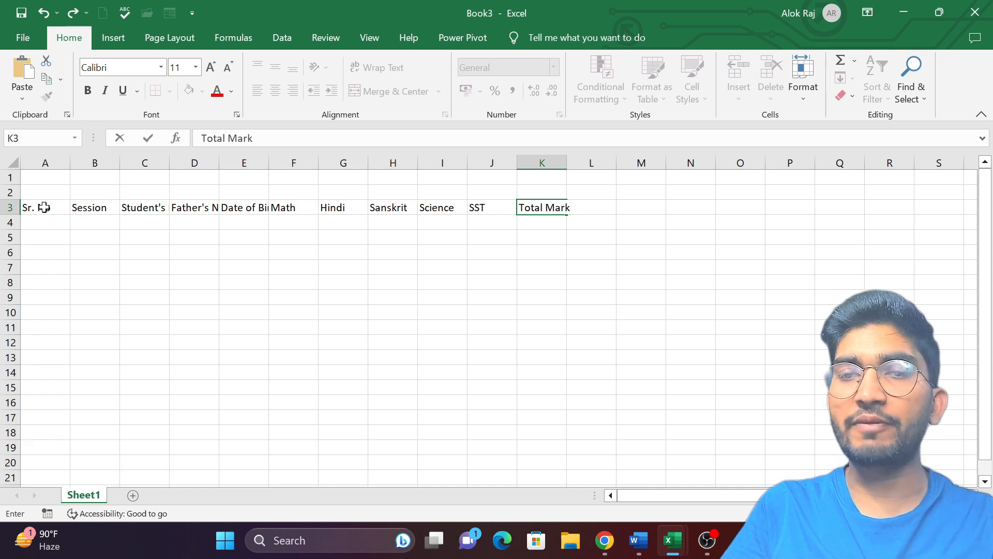
{"action": "key", "text": "Tab"}
{"action": "type", "text": "Obt. Makr"}
{"action": "key", "text": "BackSpace"}
{"action": "key", "text": "BackSpace"}
{"action": "type", "text": "rks"}
{"action": "key", "text": "Tab"}
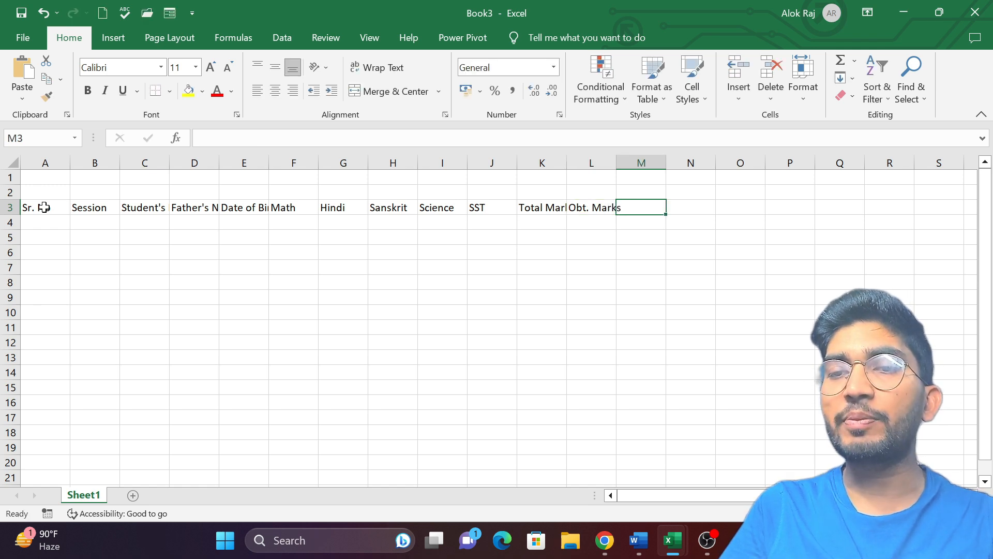
- Enter the headings Percentage, Grade and Result in cells M3 to O3
{"action": "type", "text": "Percentage"}
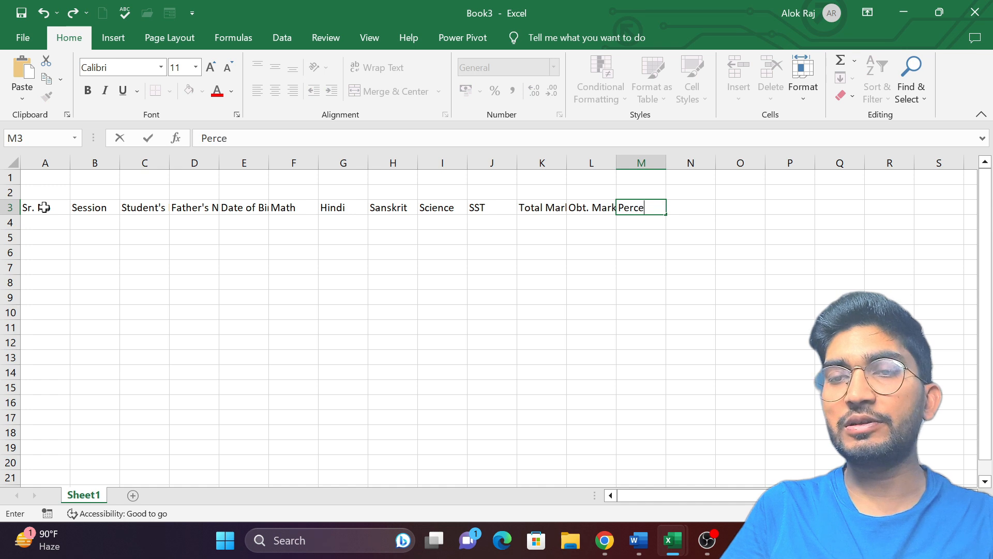
{"action": "key", "text": "Tab"}
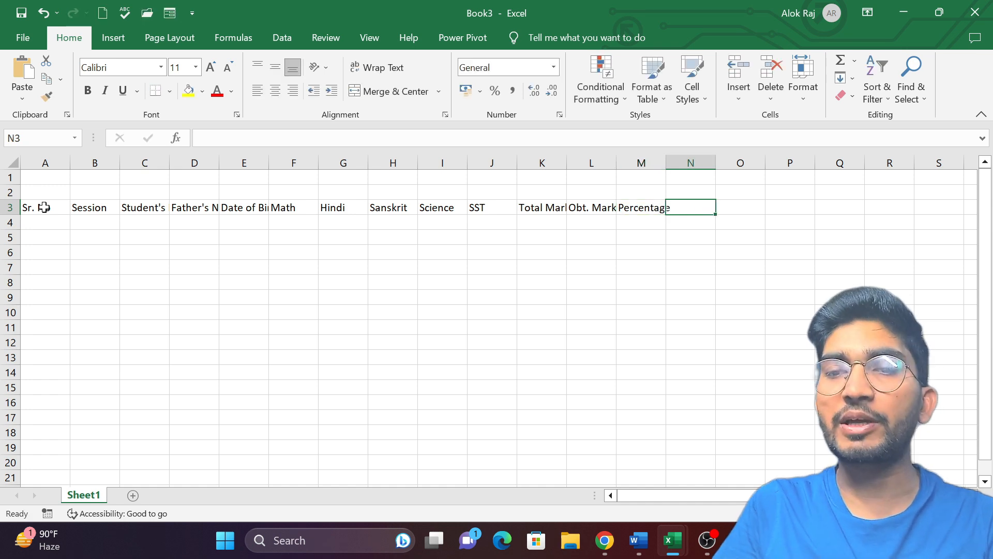
{"action": "type", "text": "Gradd"}
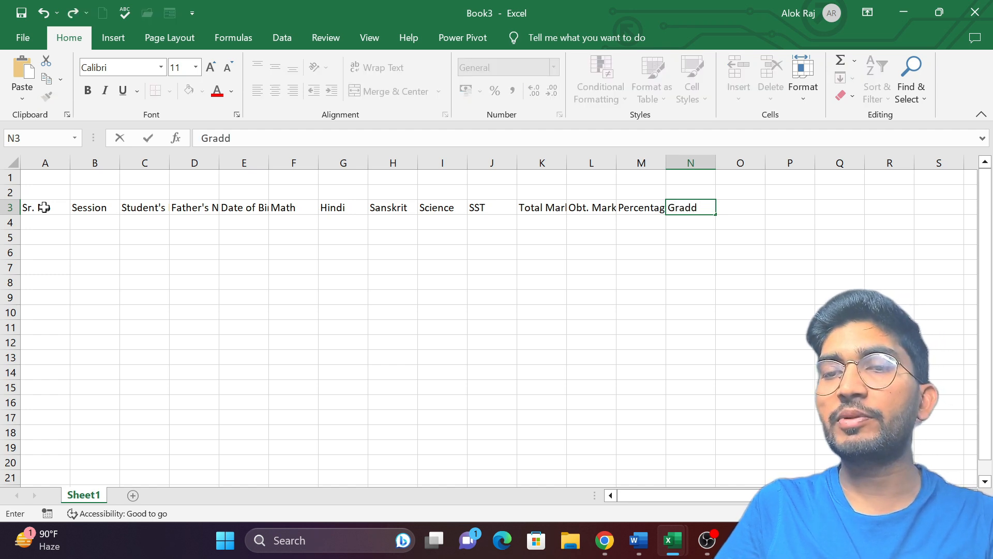
{"action": "key", "text": "BackSpace"}
{"action": "type", "text": "e"}
{"action": "key", "text": "Tab"}
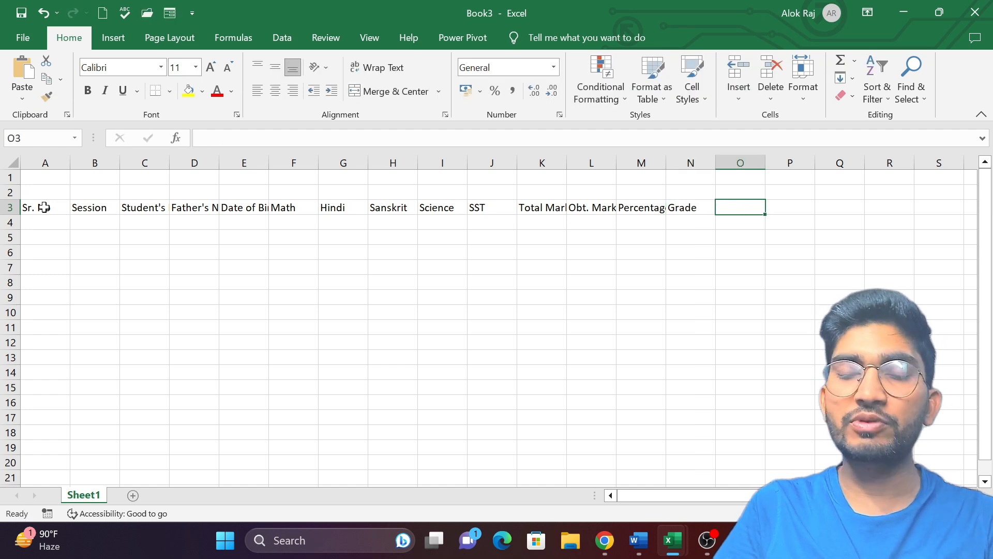
{"action": "type", "text": "Result"}
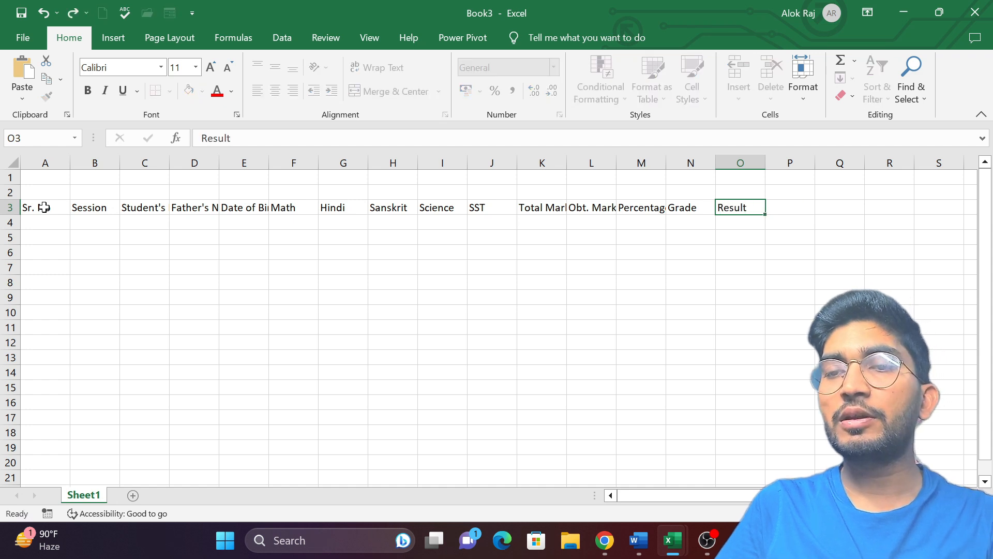
{"action": "key", "text": "Tab"}
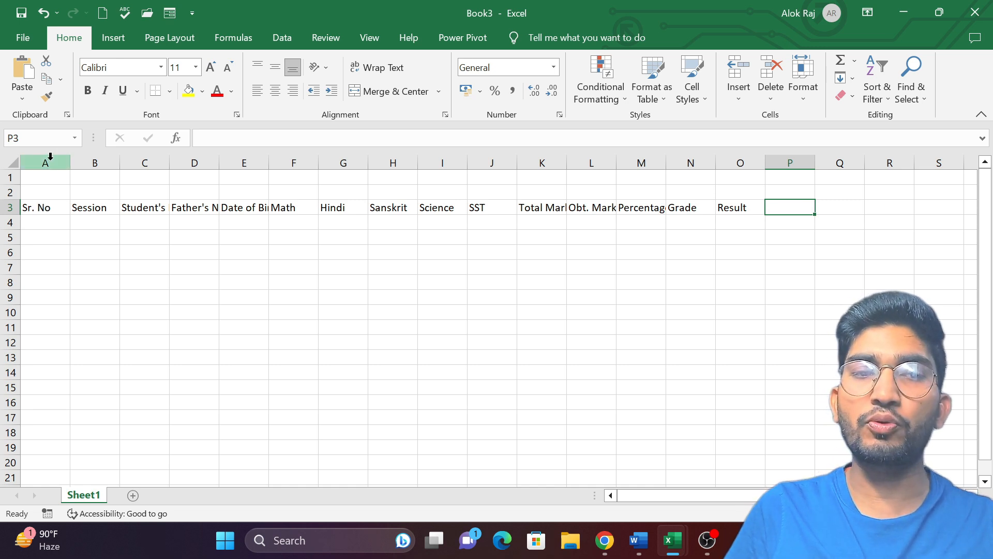
- Merge and center cells A1 to O2 above the headings and enter the title 10th Board Result Sheet 2023
{"action": "mouse_move", "coordinate": [42, 178]}
{"action": "left_mouse_down"}
{"action": "mouse_move", "coordinate": [62, 191]}
{"action": "mouse_move", "coordinate": [354, 213]}
{"action": "mouse_move", "coordinate": [685, 191]}
{"action": "mouse_move", "coordinate": [756, 203]}
{"action": "mouse_move", "coordinate": [756, 192]}
{"action": "left_mouse_up"}
{"action": "left_click", "coordinate": [387, 92]}
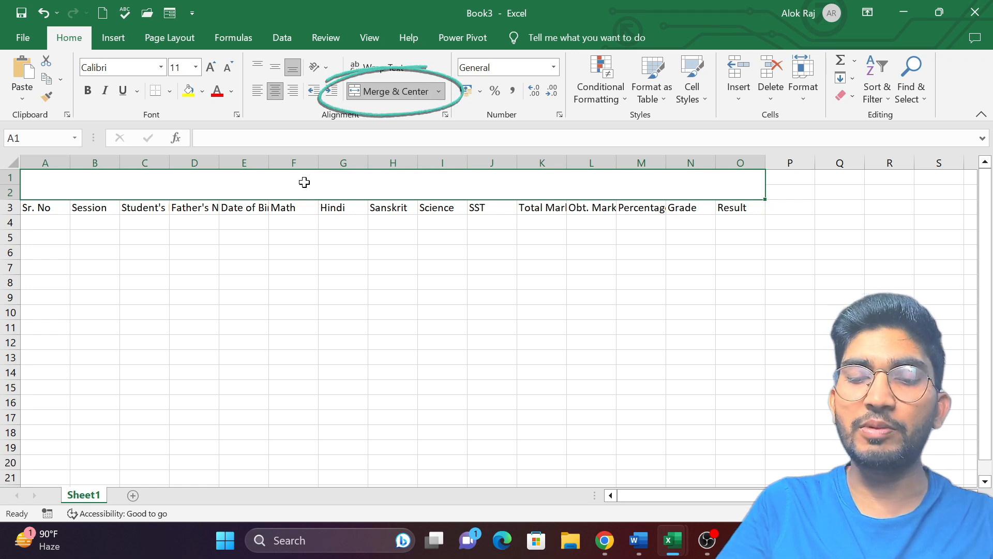
{"action": "type", "text": "10th"}
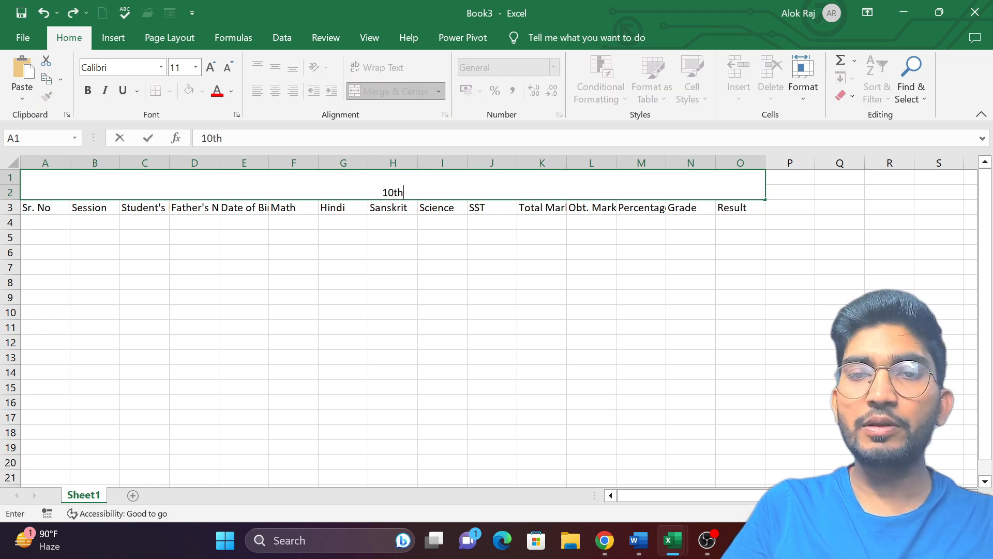
{"action": "type", "text": " Board R"}
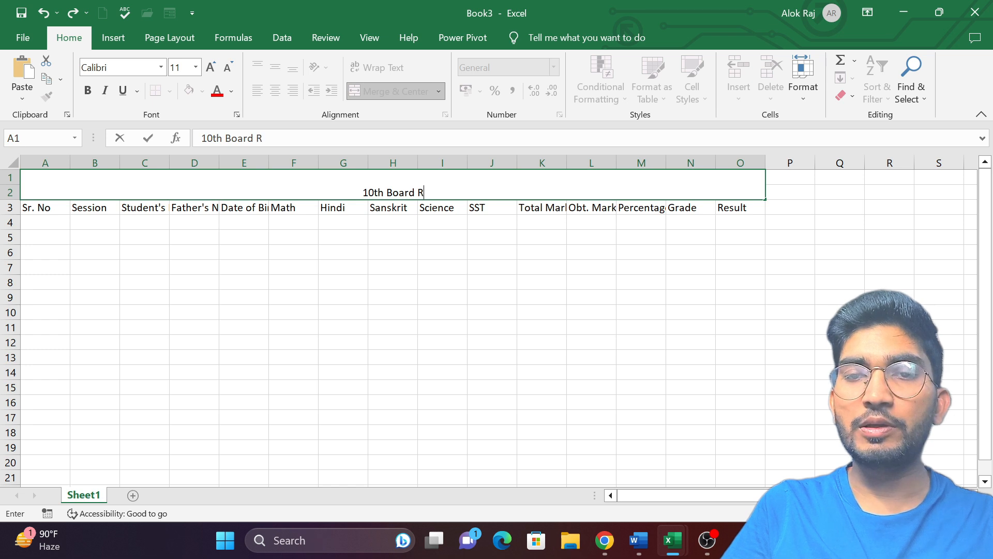
{"action": "type", "text": "esult Sheet 2023"}
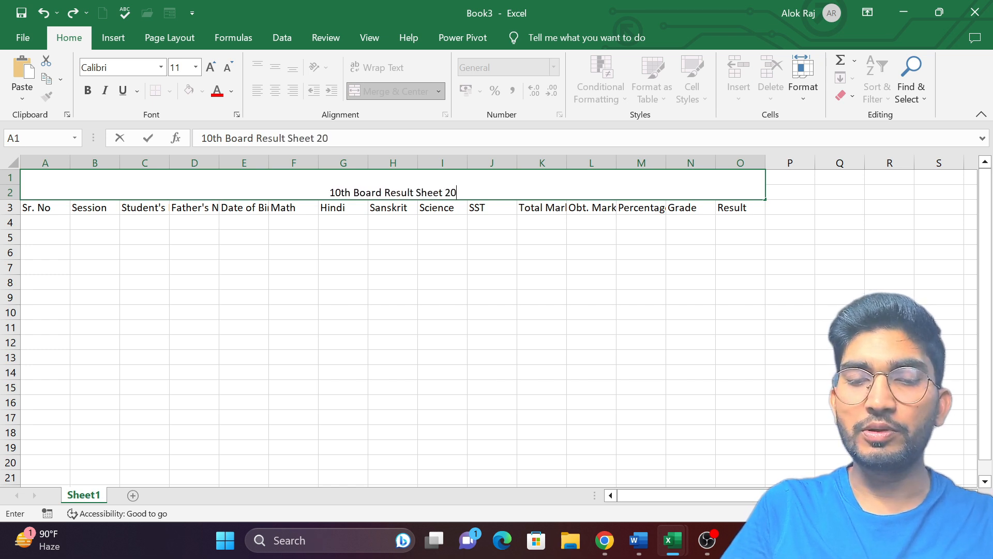
{"action": "key", "text": "Return"}
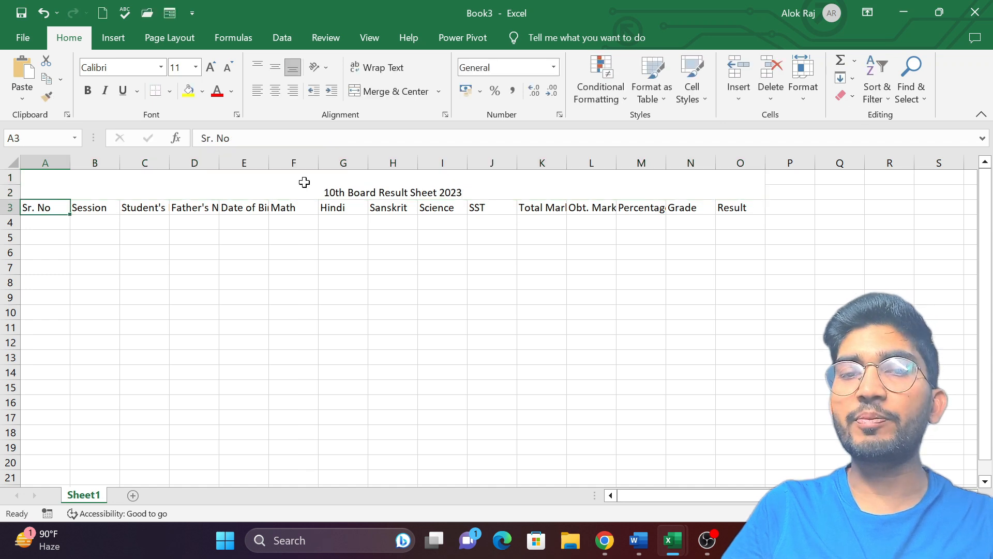
- Set the merged title cell's font to Teko and align its text vertically to the middle
{"action": "left_click", "coordinate": [361, 193]}
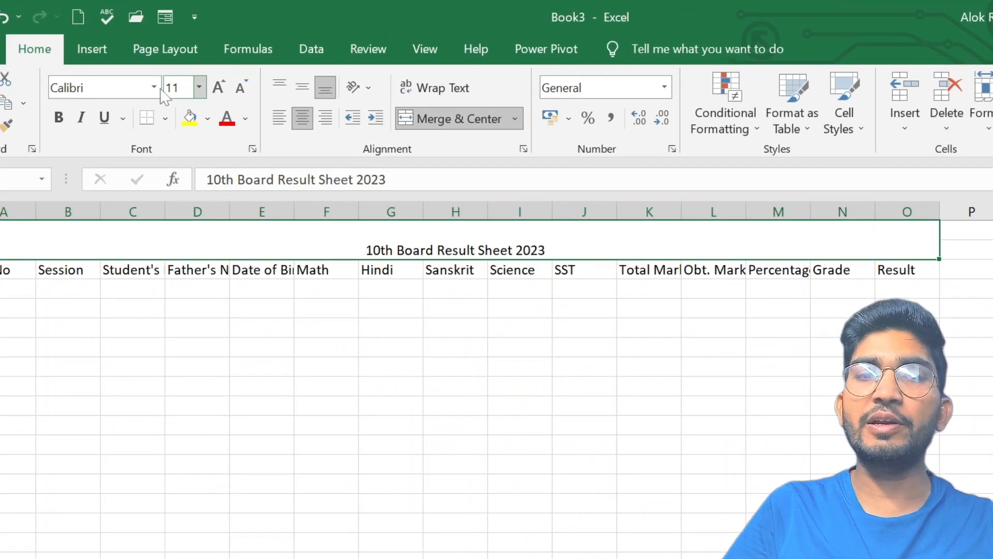
{"action": "left_click", "coordinate": [135, 91]}
{"action": "type", "text": "Tel"}
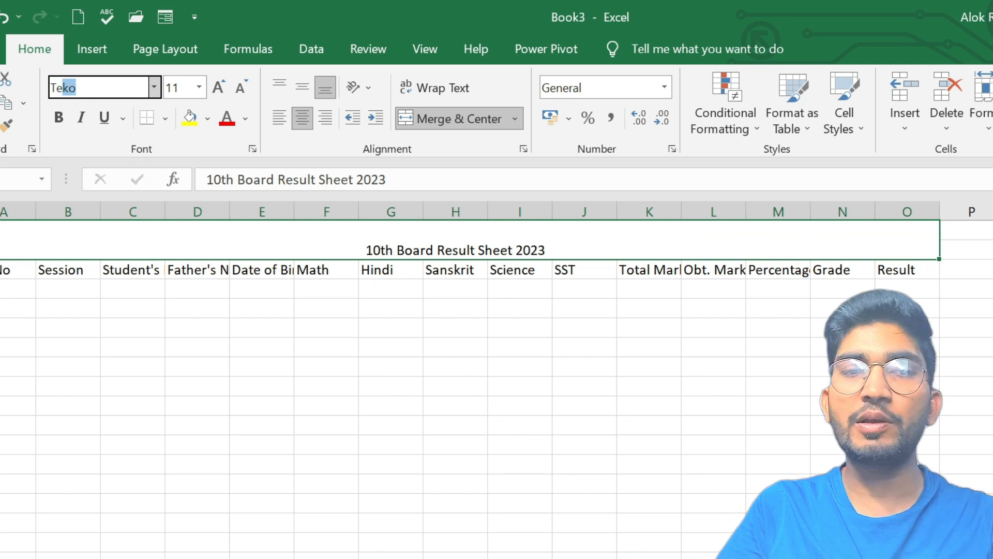
{"action": "type", "text": "ko"}
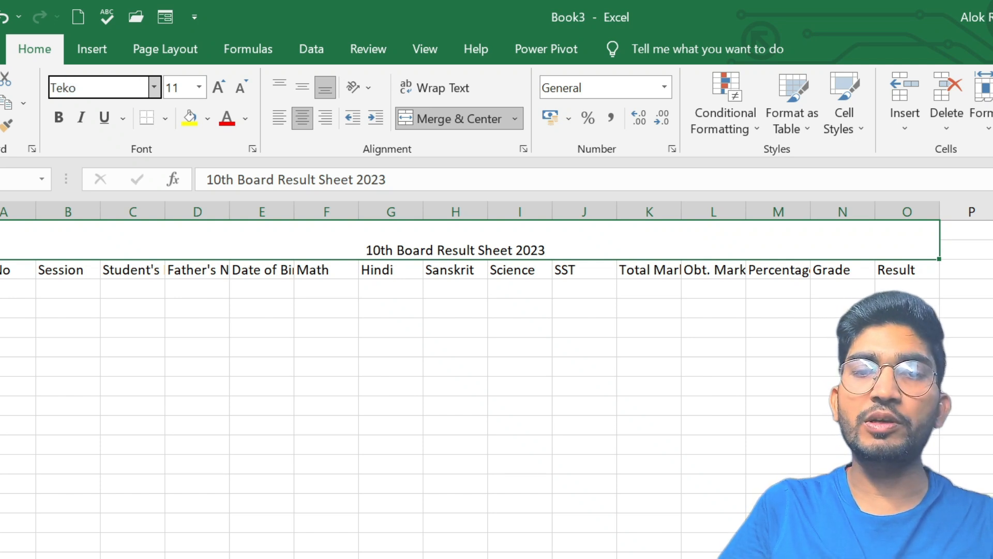
{"action": "key", "text": "Tab"}
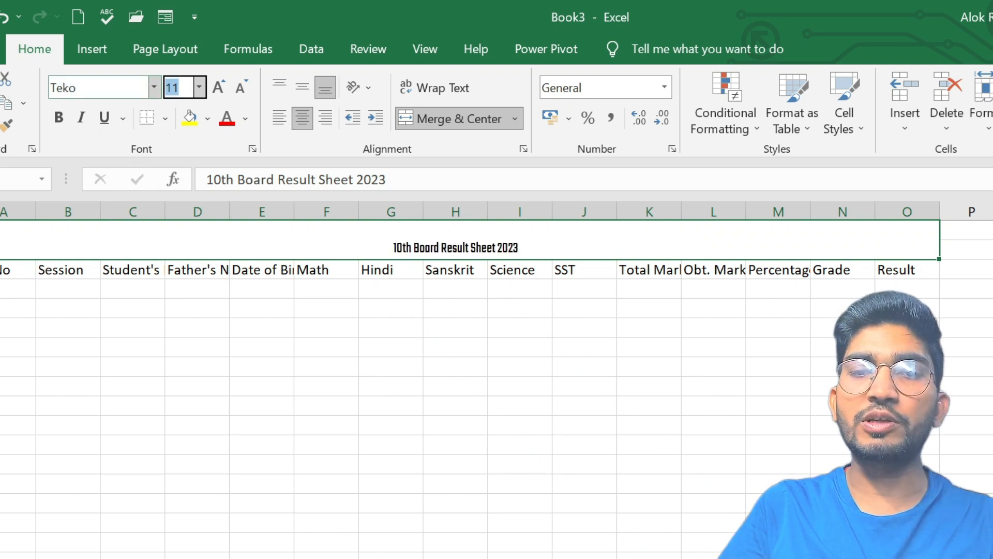
{"action": "left_click", "coordinate": [298, 86]}
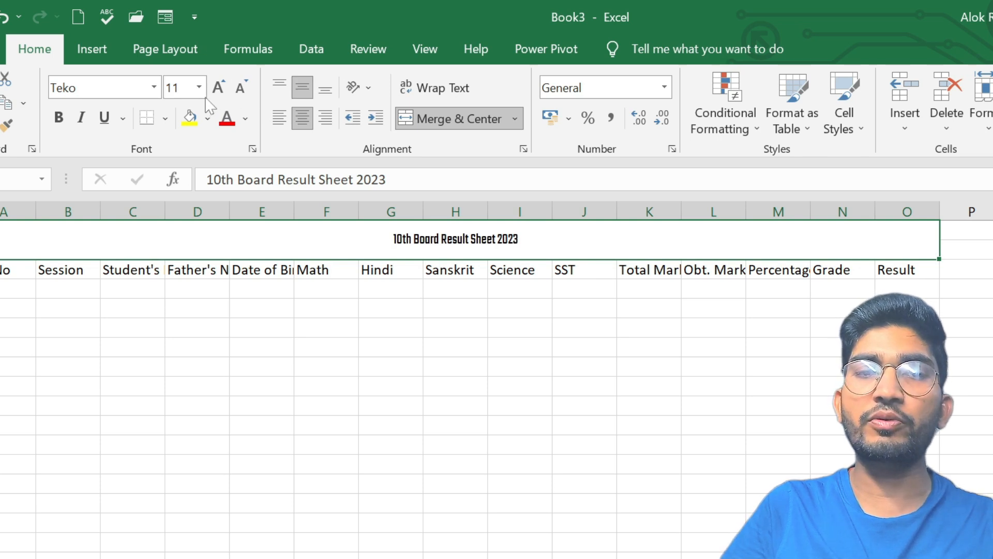
- Enlarge the title's font size to 36
{"action": "left_click", "coordinate": [218, 88]}
{"action": "left_click", "coordinate": [218, 88]}
{"action": "left_click", "coordinate": [218, 88]}
{"action": "left_click", "coordinate": [218, 88]}
{"action": "left_click", "coordinate": [218, 88]}
{"action": "left_click", "coordinate": [218, 88]}
{"action": "left_click", "coordinate": [218, 88]}
{"action": "left_click", "coordinate": [224, 92]}
{"action": "left_click", "coordinate": [224, 92]}
{"action": "left_click", "coordinate": [224, 92]}
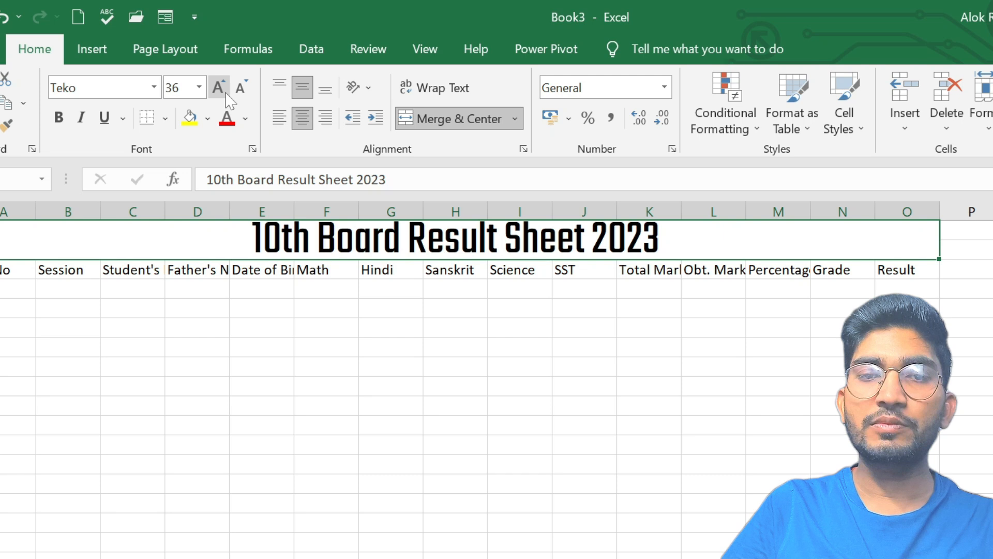
- Give the title cell the standard green fill and make its text white
{"action": "left_click", "coordinate": [207, 118]}
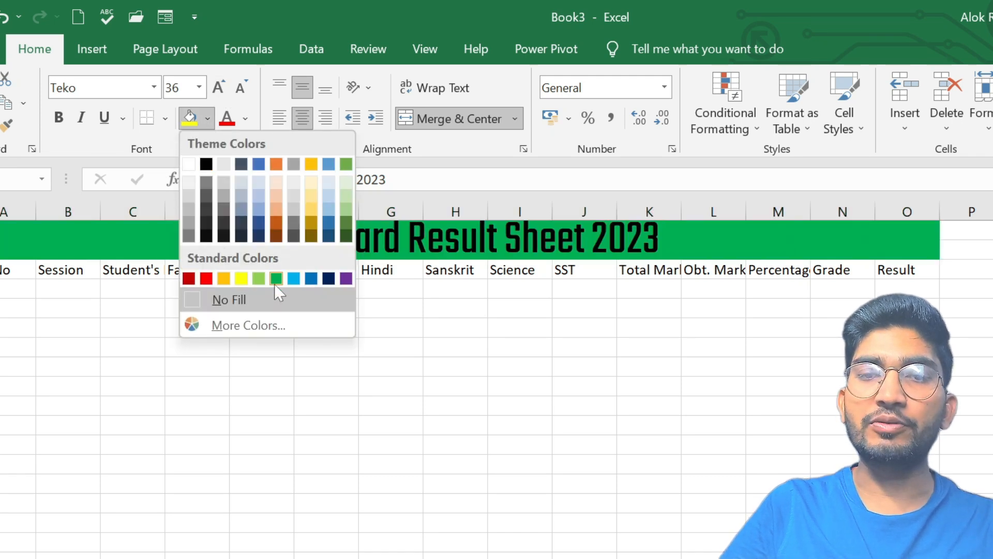
{"action": "left_click", "coordinate": [275, 284]}
{"action": "left_click", "coordinate": [245, 119]}
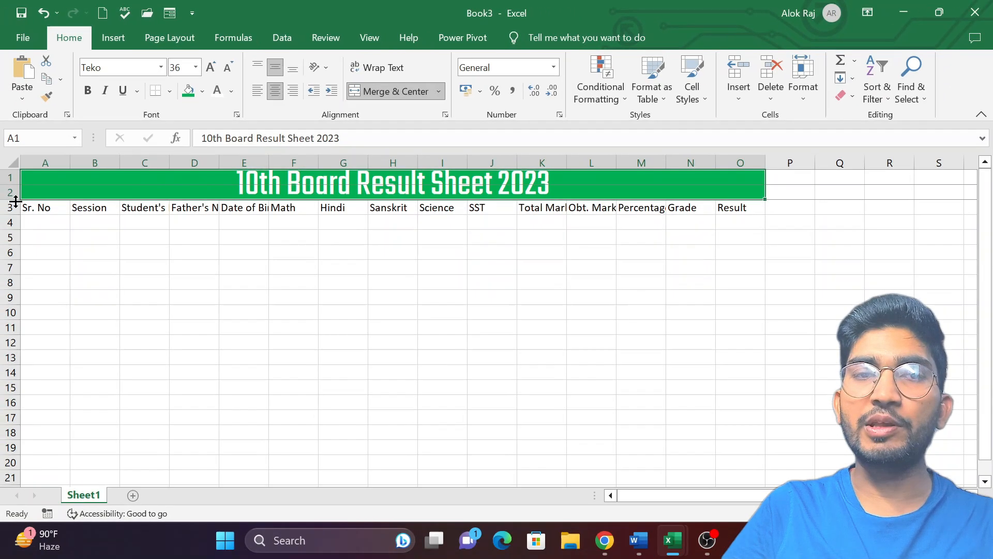
- Make rows 1 and 2 slightly taller so the title banner has more room
{"action": "left_click", "coordinate": [294, 251]}
{"action": "left_click_drag", "start_coordinate": [14, 200], "coordinate": [14, 206]}
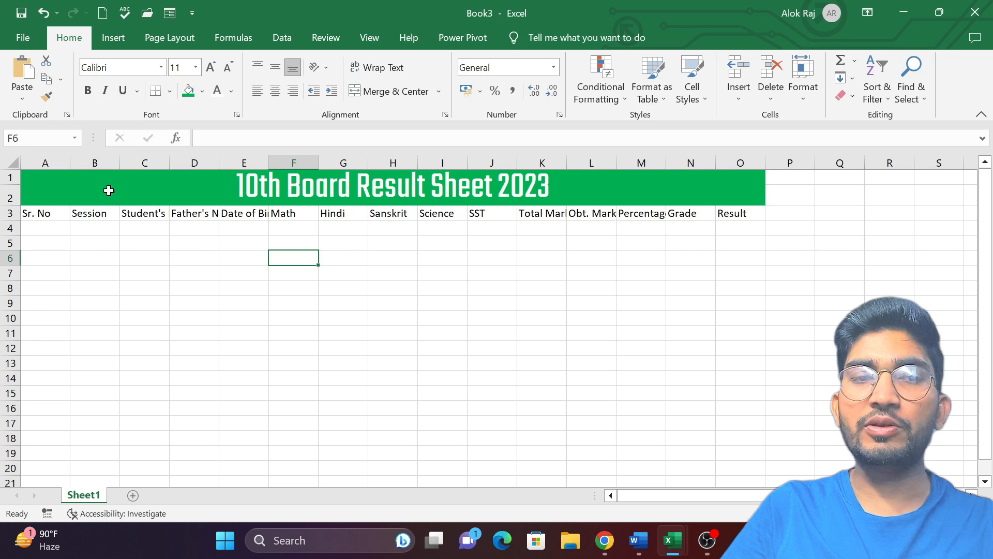
{"action": "left_click_drag", "start_coordinate": [15, 185], "coordinate": [16, 194]}
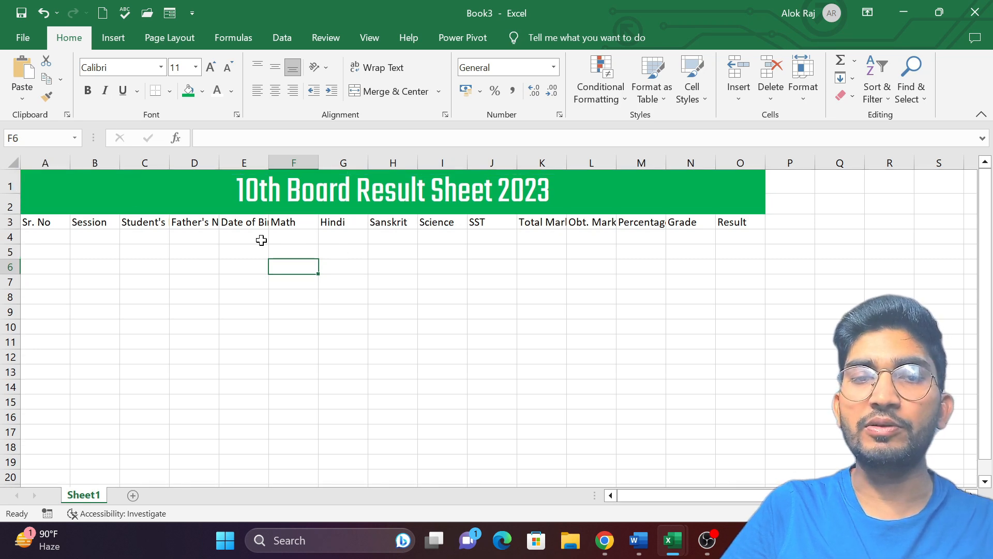
- Enter 1 in cell A4 and fill the Sr. No column with a linear series in columns, step value 1 and stop value 100
{"action": "left_click", "coordinate": [46, 236]}
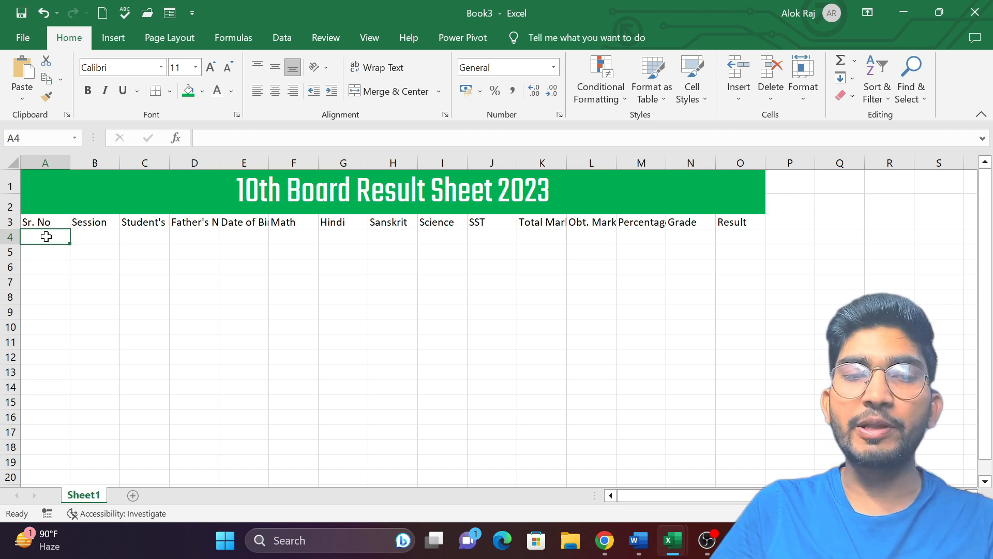
{"action": "type", "text": "1"}
{"action": "left_click", "coordinate": [111, 295]}
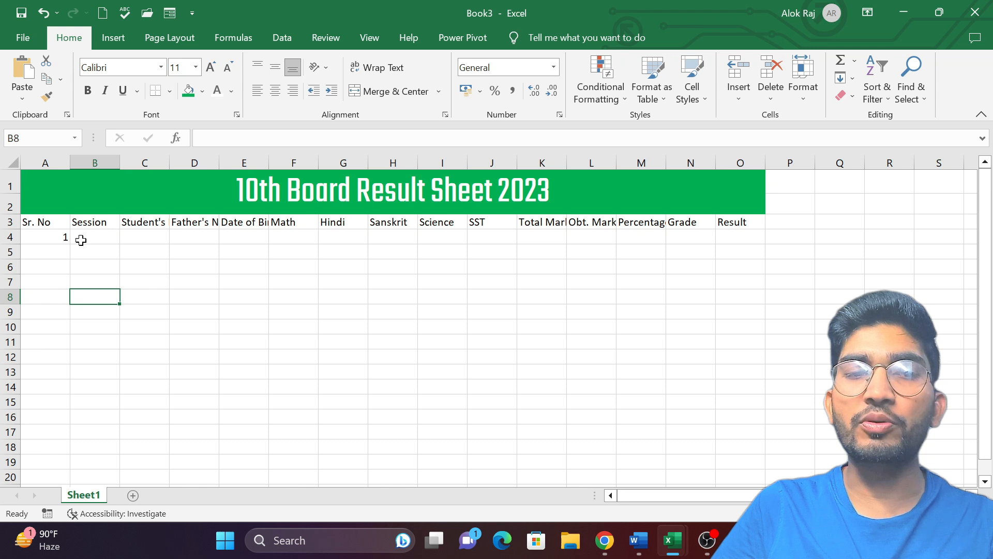
{"action": "left_click", "coordinate": [63, 240]}
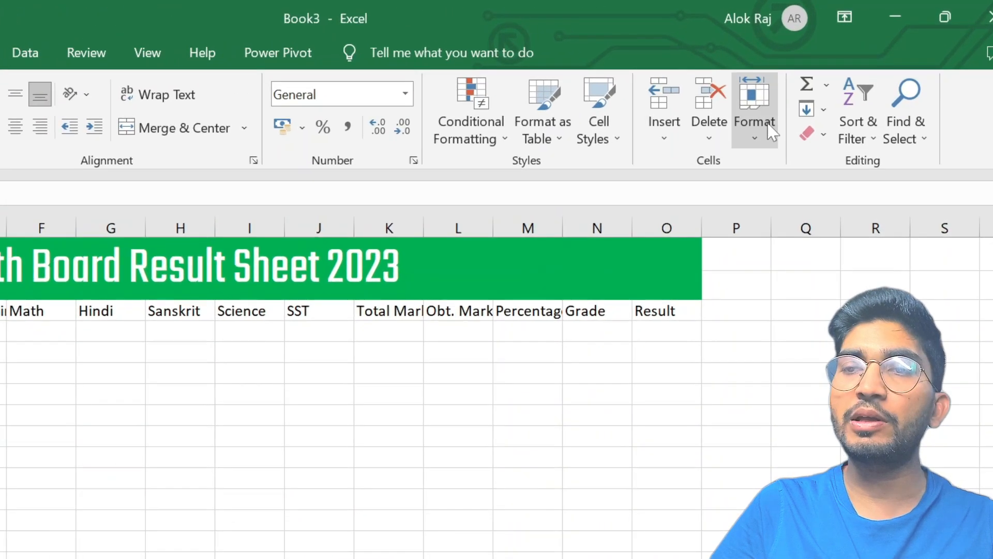
{"action": "left_click", "coordinate": [815, 109]}
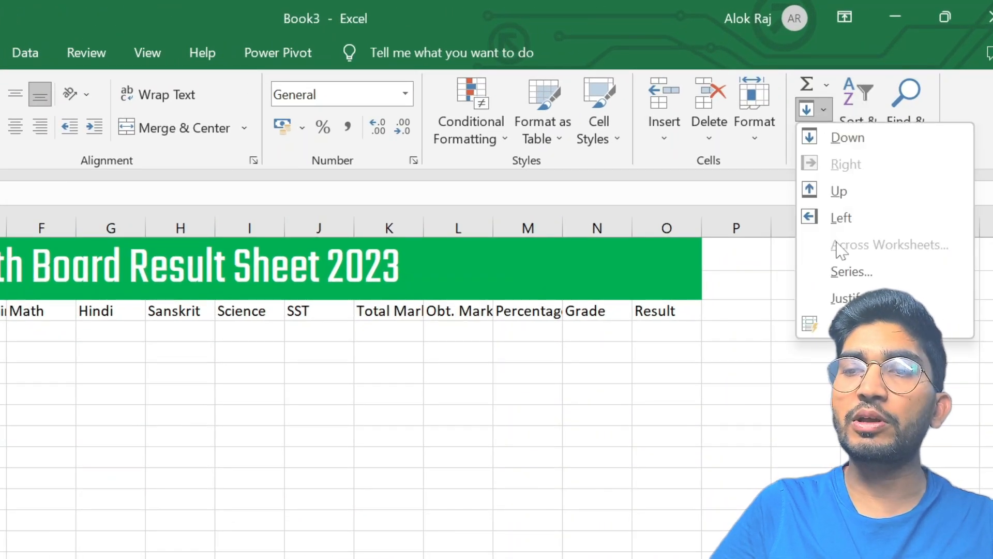
{"action": "left_click", "coordinate": [851, 272]}
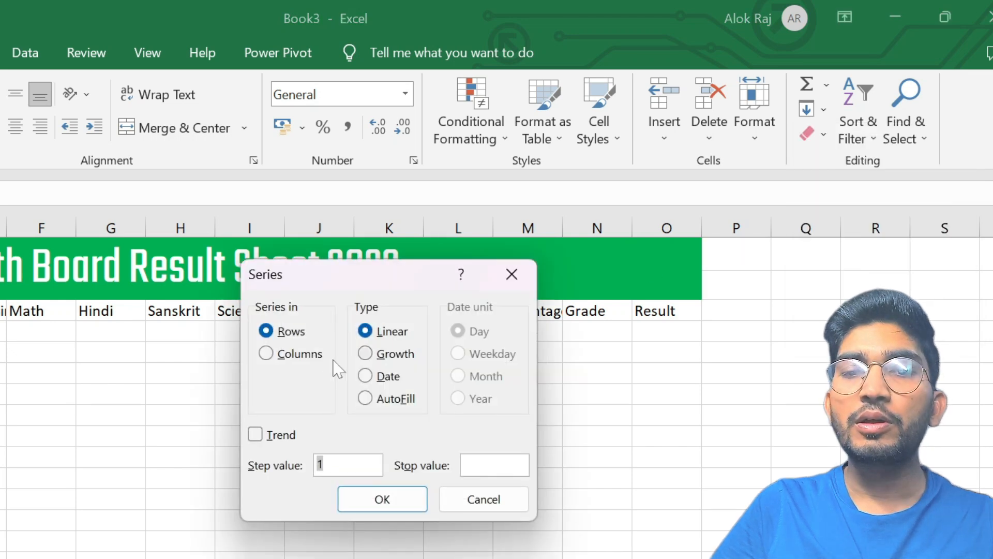
{"action": "left_click", "coordinate": [295, 355]}
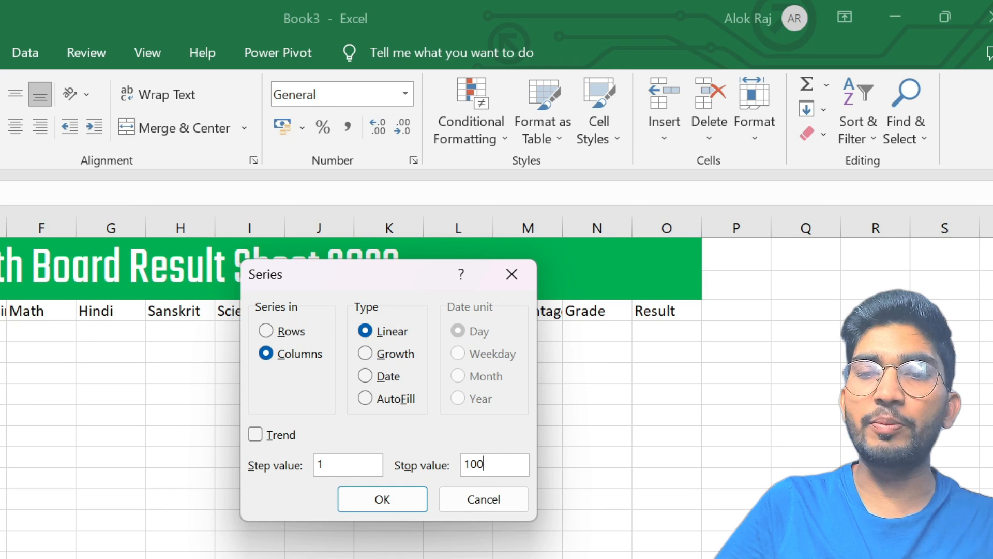
{"action": "key", "text": "Return"}
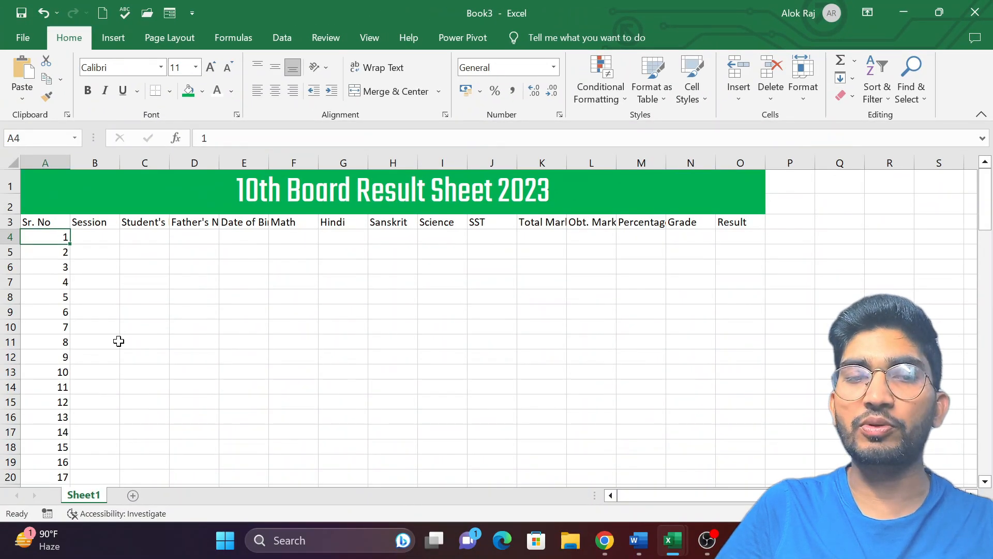
- Enter the session 2022-2023 in cell B4 and widen column B to fit it
{"action": "left_click", "coordinate": [121, 165]}
{"action": "left_click", "coordinate": [121, 166]}
{"action": "left_click", "coordinate": [120, 166]}
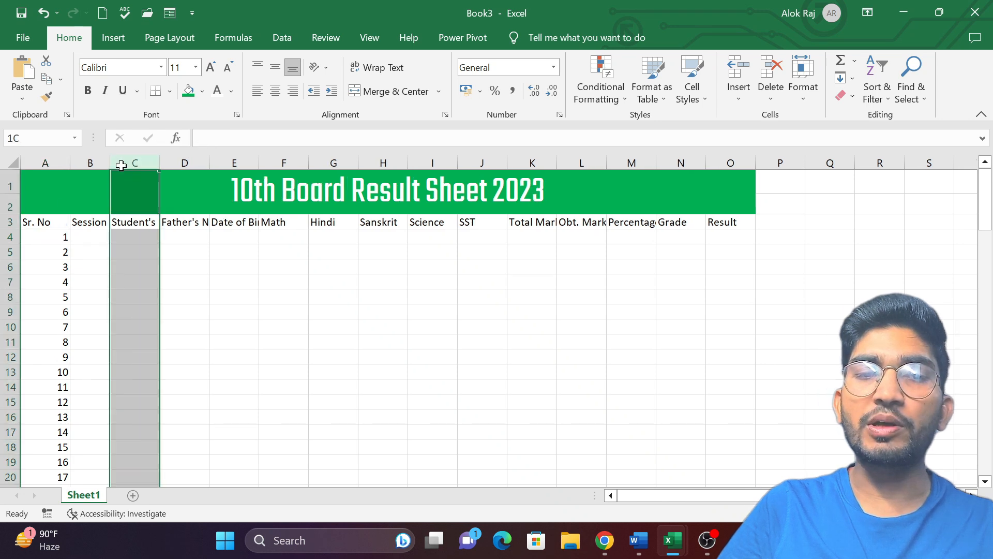
{"action": "left_click", "coordinate": [90, 235]}
{"action": "type", "text": "2022-2023"}
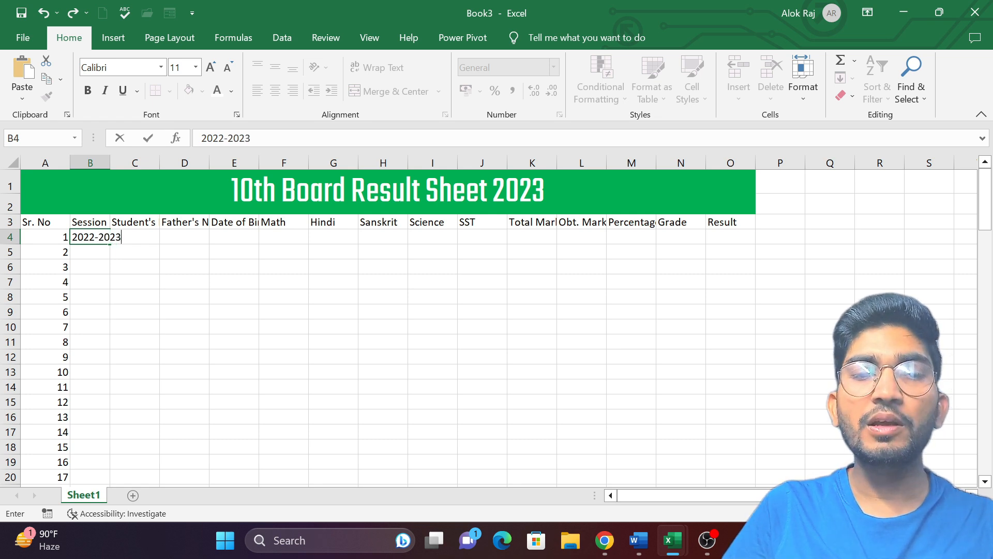
{"action": "key", "text": "Return"}
{"action": "left_click_drag", "start_coordinate": [107, 165], "coordinate": [124, 164]}
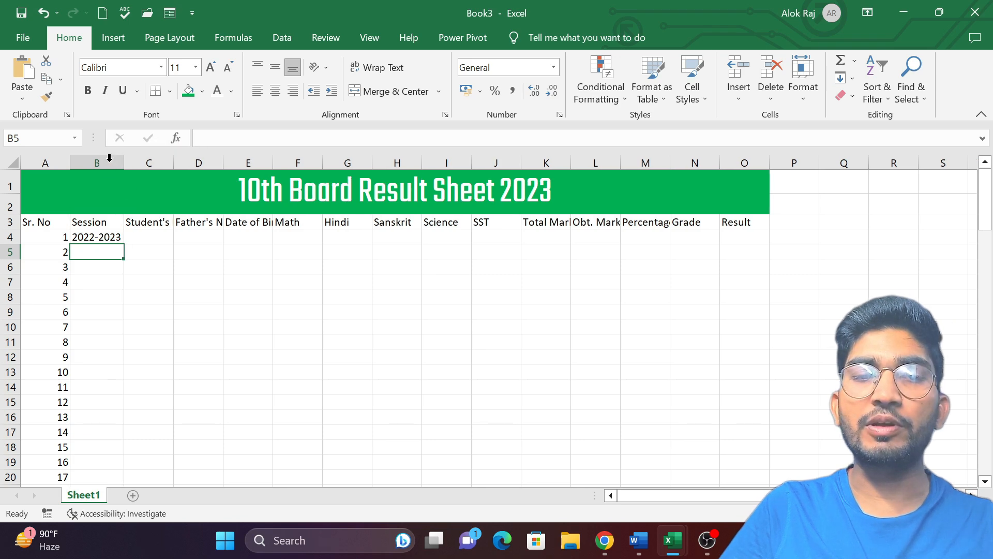
- Fill the session value from B4 down to B103 as copied cells, so every row reads 2022-2023
{"action": "left_click", "coordinate": [119, 238]}
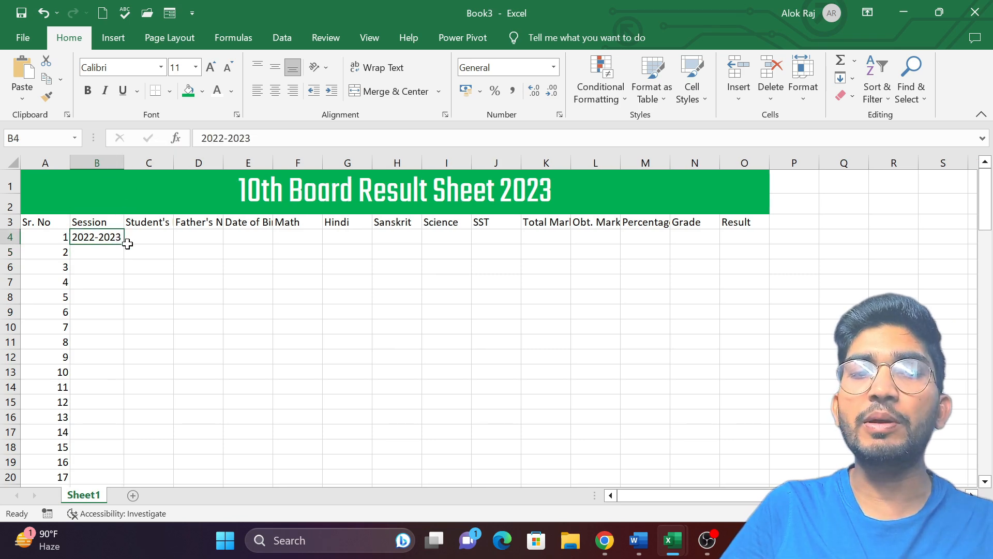
{"action": "double_click", "coordinate": [125, 245]}
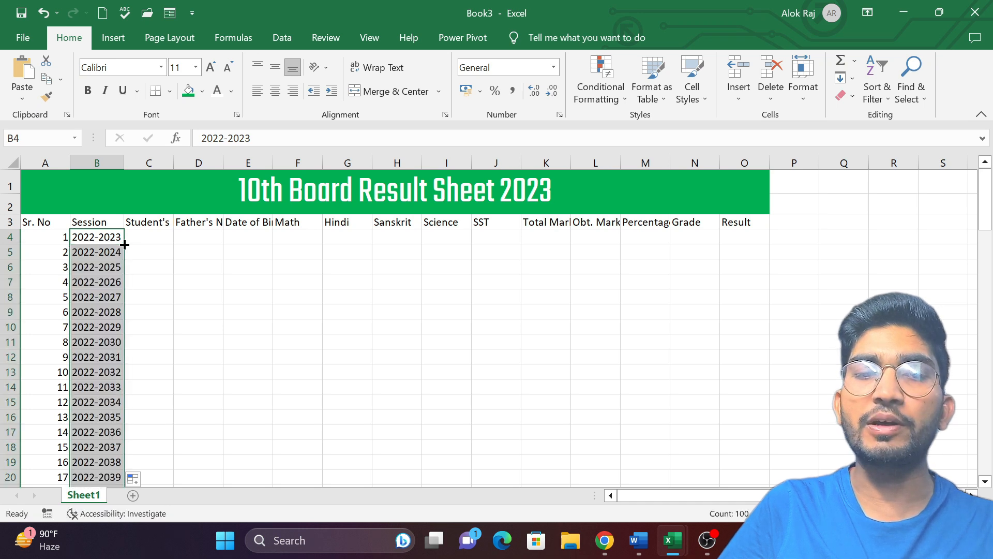
{"action": "scroll", "coordinate": [124, 244], "scroll_direction": "down", "scroll_amount": 10}
{"action": "scroll", "coordinate": [124, 245], "scroll_direction": "down", "scroll_amount": 19}
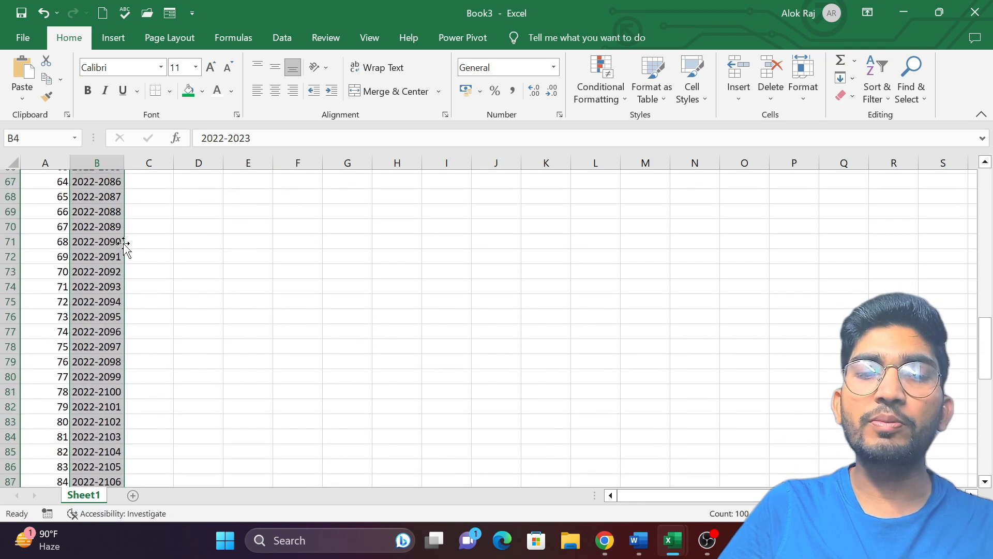
{"action": "scroll", "coordinate": [124, 245], "scroll_direction": "down", "scroll_amount": 2}
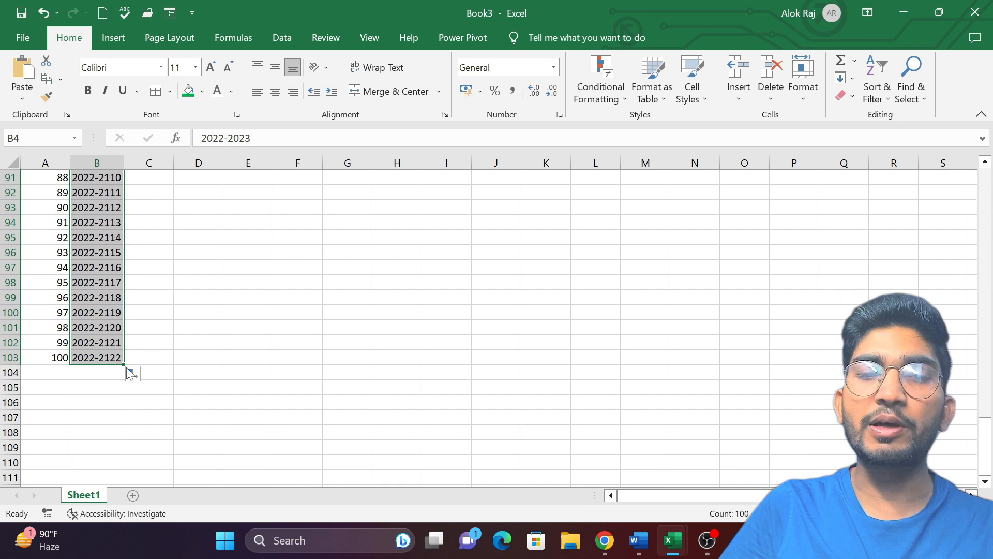
{"action": "left_click", "coordinate": [138, 379]}
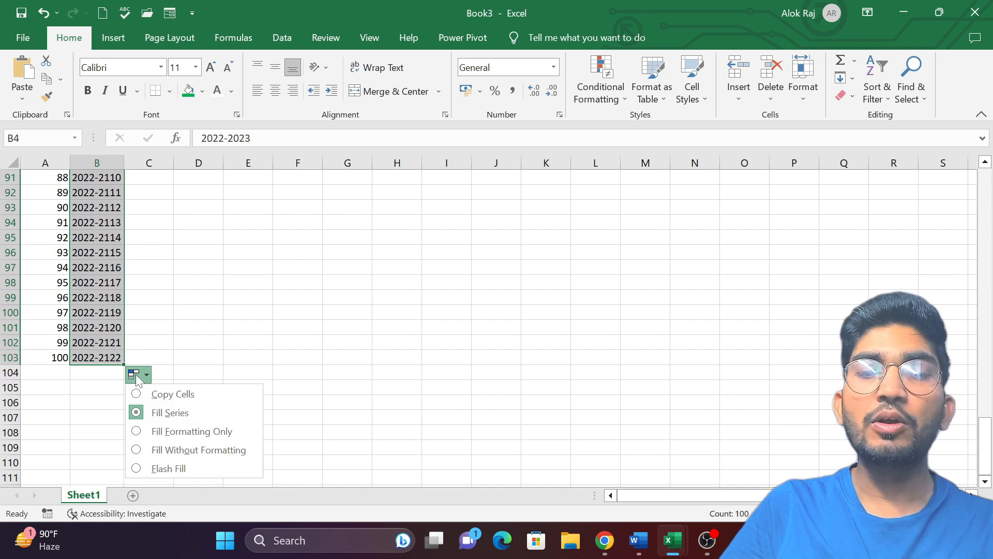
{"action": "left_click", "coordinate": [172, 395]}
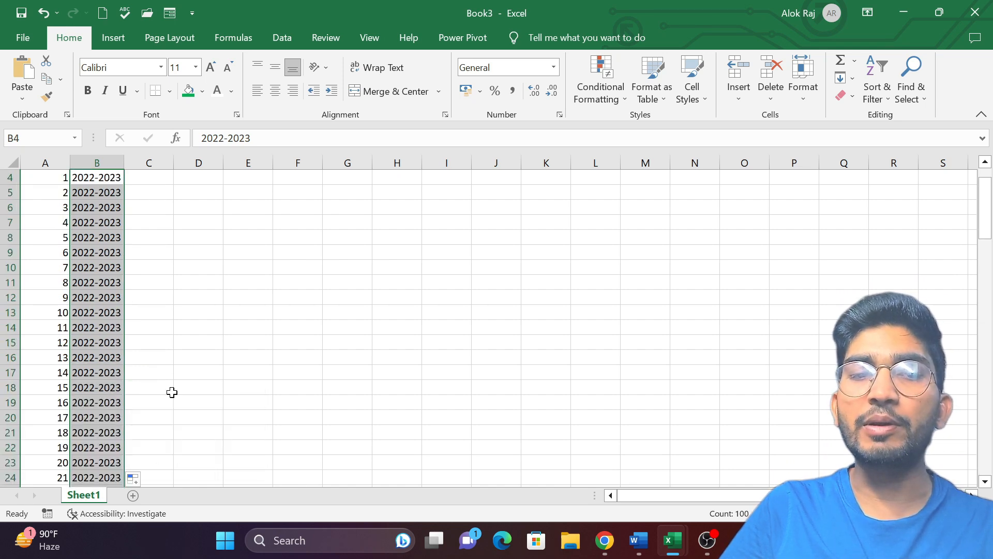
{"action": "scroll", "coordinate": [172, 393], "scroll_direction": "up", "scroll_amount": 1}
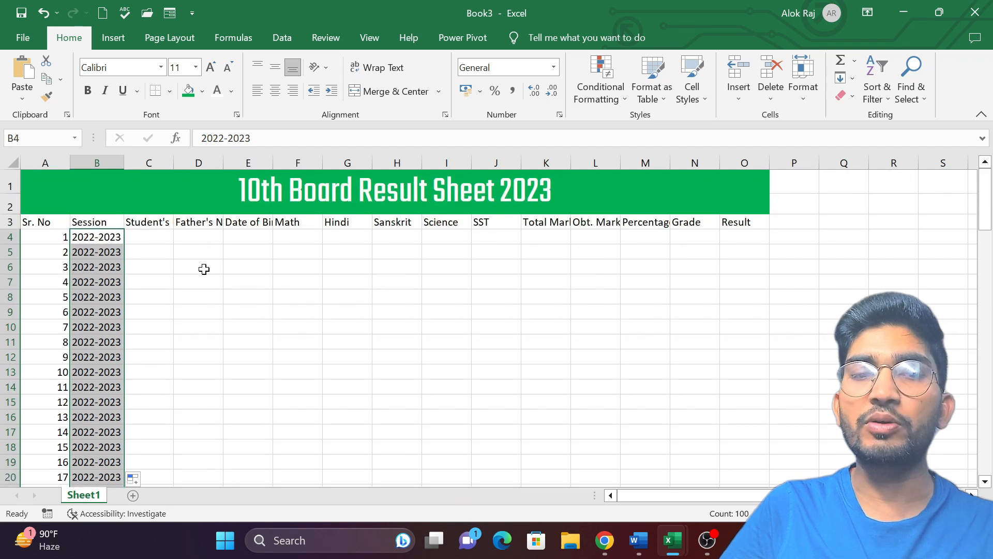
- AutoFit the widths of columns C to O to their headings, from Student's Name to Result
{"action": "double_click", "coordinate": [174, 160]}
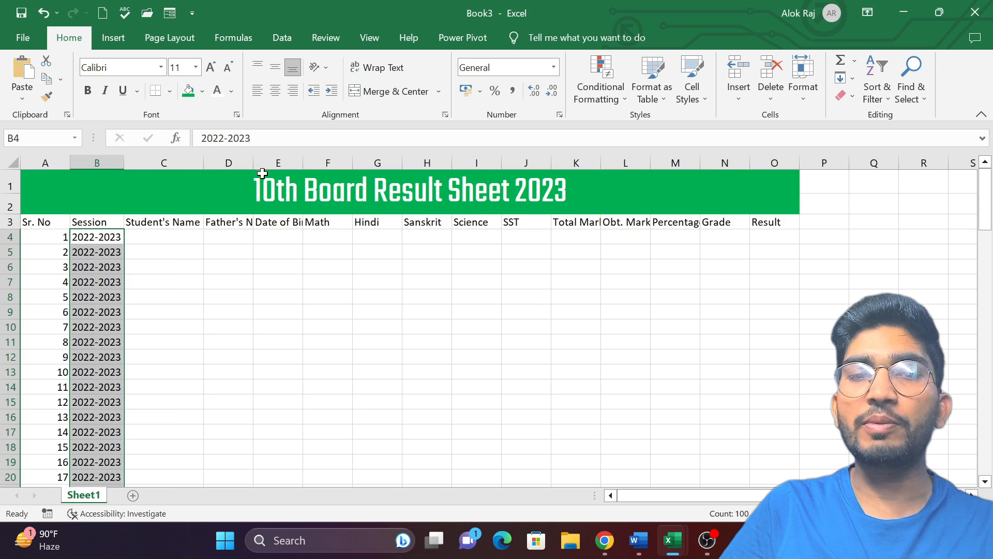
{"action": "double_click", "coordinate": [253, 163]}
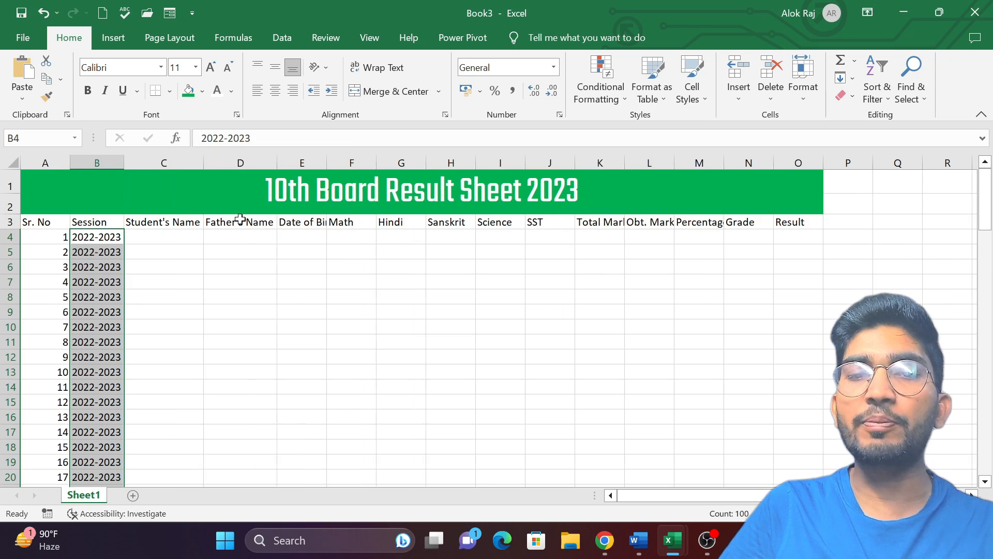
{"action": "left_click_drag", "start_coordinate": [169, 222], "coordinate": [799, 276]}
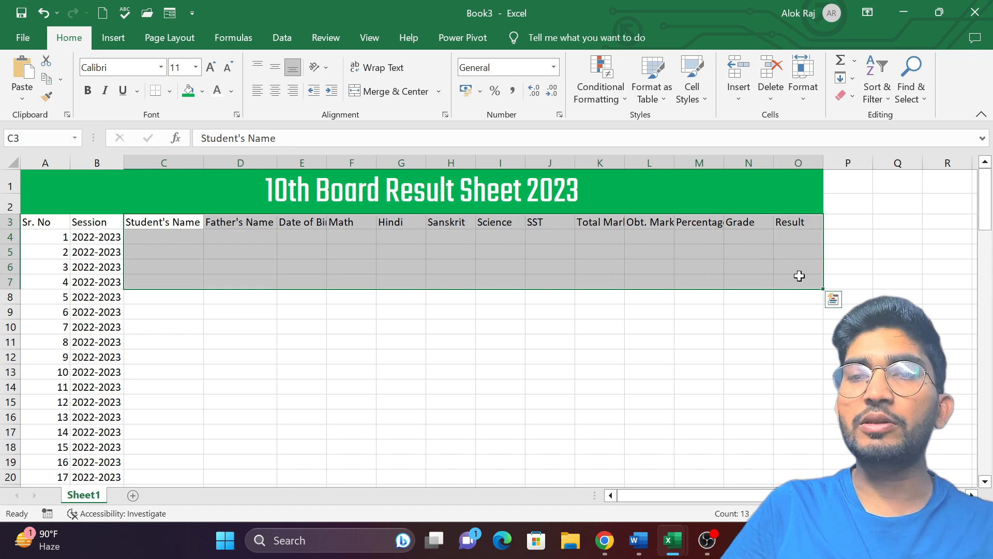
{"action": "left_click", "coordinate": [813, 85]}
{"action": "left_click", "coordinate": [853, 197]}
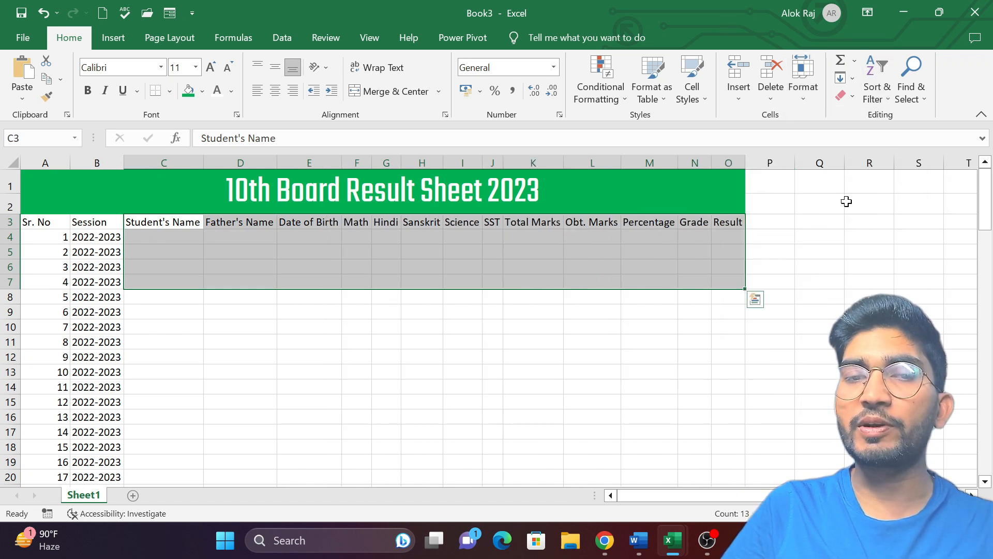
- Select cell C4 in the new workbook as the destination for the student data and switch to the Book1 workbook
{"action": "left_click", "coordinate": [177, 244]}
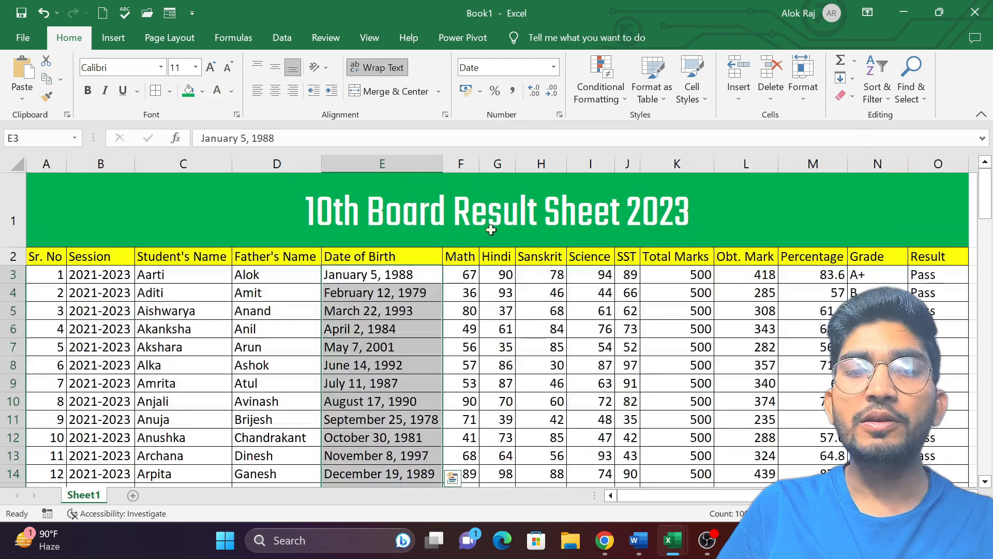
{"action": "left_click", "coordinate": [180, 277]}
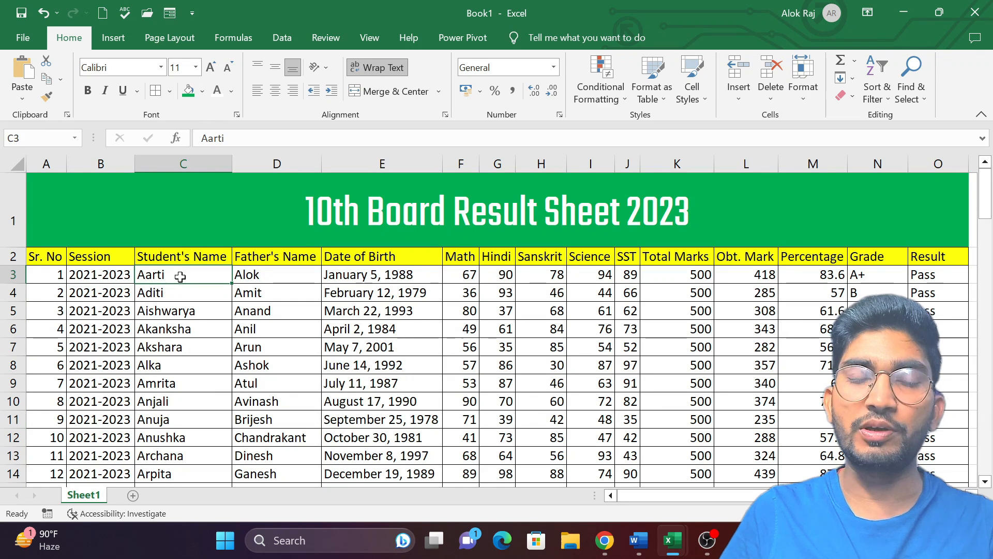
{"action": "key", "text": "shift+Right"}
{"action": "key", "text": "shift+Right"}
{"action": "key", "text": "shift+Right"}
{"action": "key", "text": "shift+Right"}
{"action": "key", "text": "shift+Right"}
{"action": "key", "text": "shift+Right"}
{"action": "key", "text": "shift+Right"}
{"action": "key", "text": "shift+Right"}
{"action": "key", "text": "shift+Right"}
{"action": "key", "text": "shift+Right"}
{"action": "key", "text": "shift+Right"}
{"action": "key", "text": "shift+Right"}
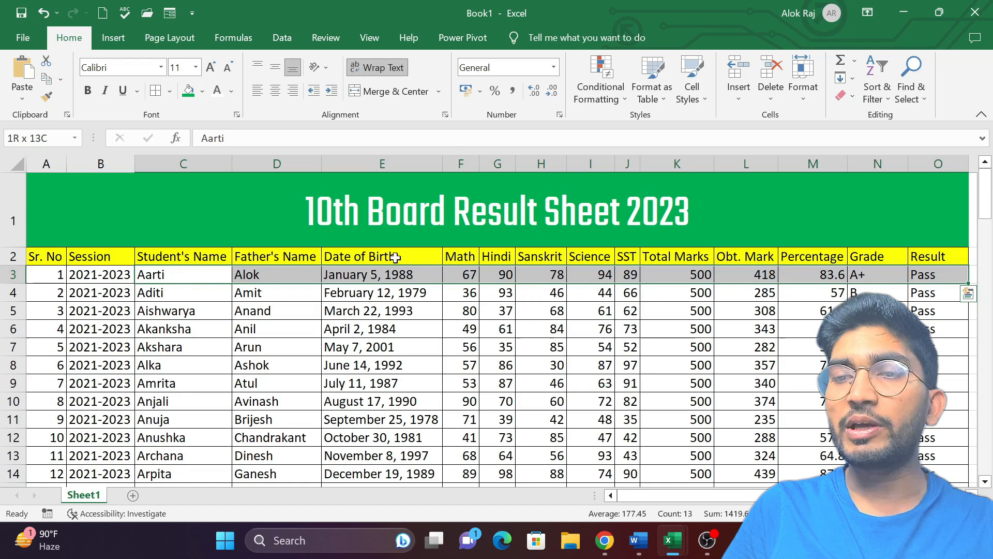
- Copy the Book1 student data from C3 to K102, Student's Name through Total Marks, and paste it at C4 in Book3
{"action": "left_click", "coordinate": [212, 271]}
{"action": "left_click_drag", "start_coordinate": [334, 291], "coordinate": [671, 279]}
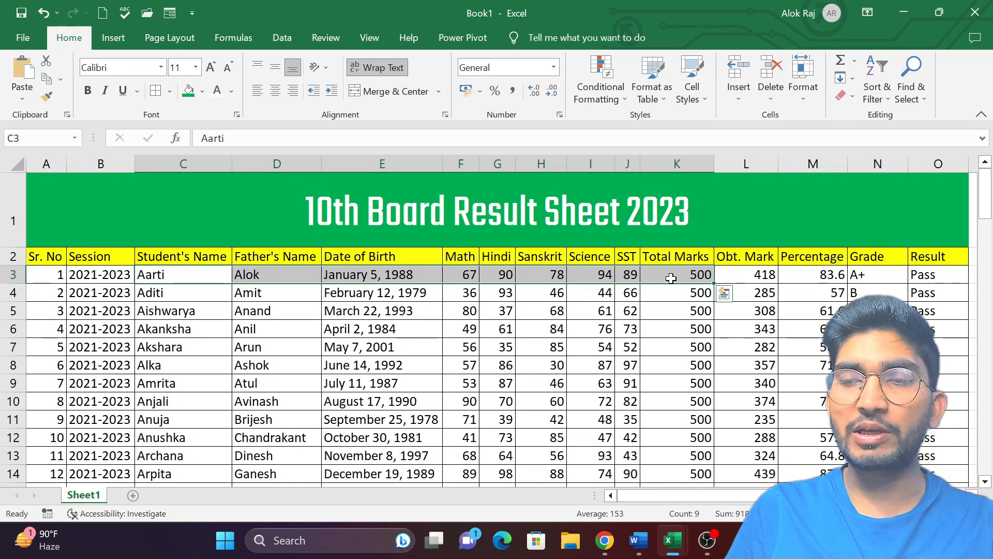
{"action": "key", "text": "ctrl+shift+Down"}
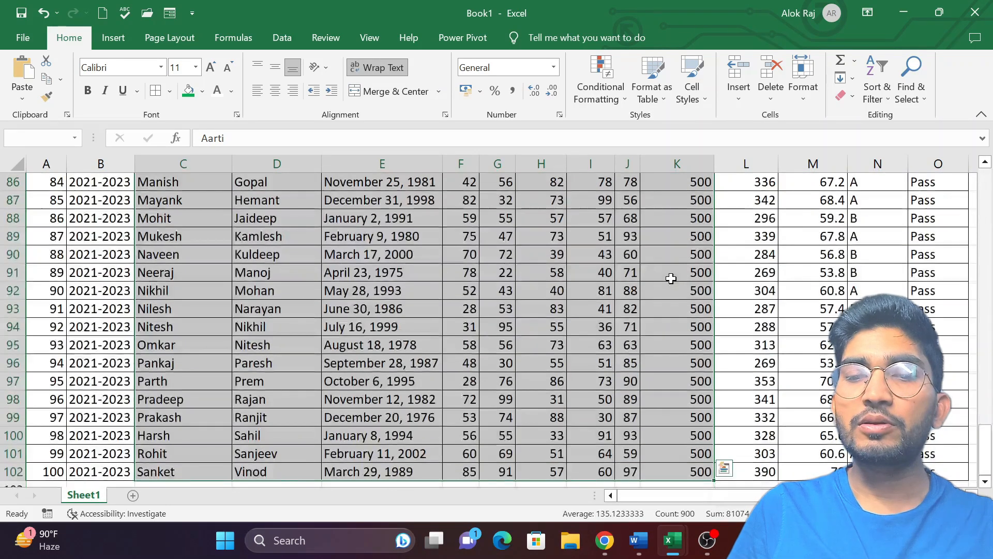
{"action": "key", "text": "ctrl+c"}
{"action": "key", "text": "alt+Tab"}
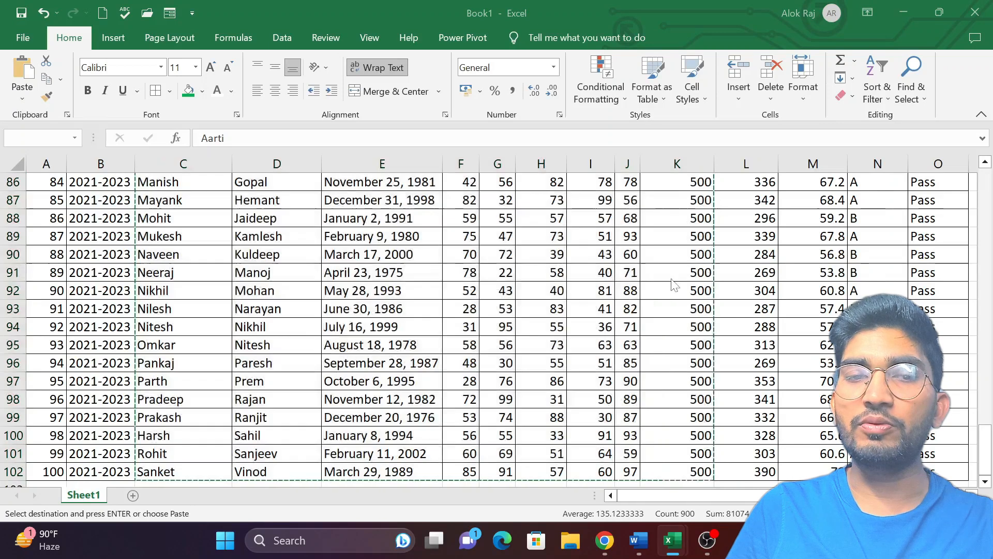
{"action": "key", "text": "ctrl+v"}
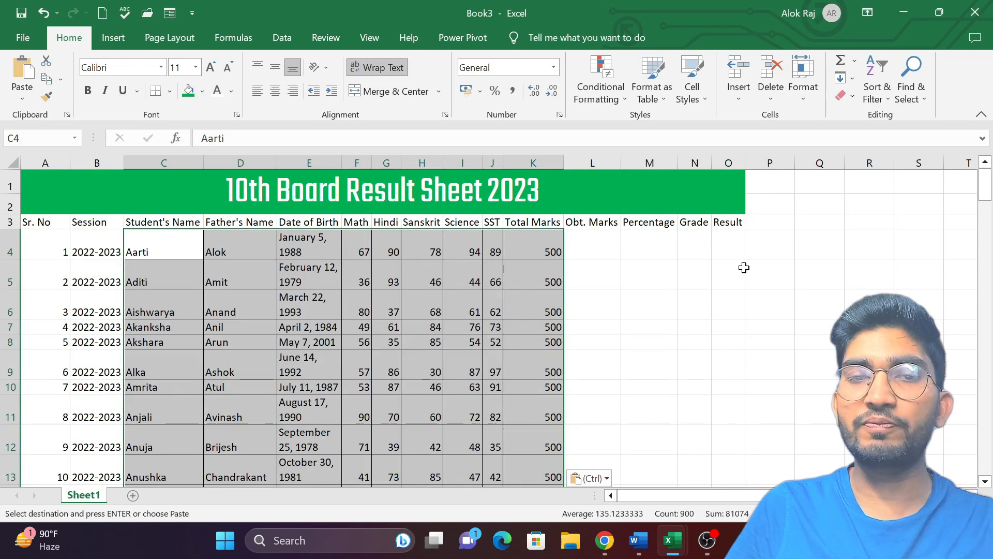
- Undo the last change and try to AutoFit the row heights of the pasted student data
{"action": "key", "text": "ctrl+z"}
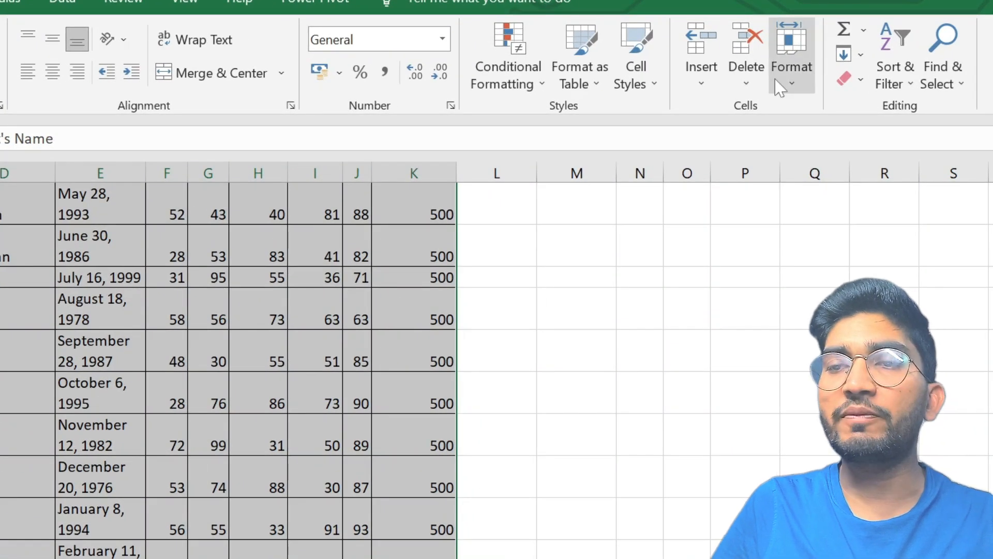
{"action": "left_click", "coordinate": [793, 102]}
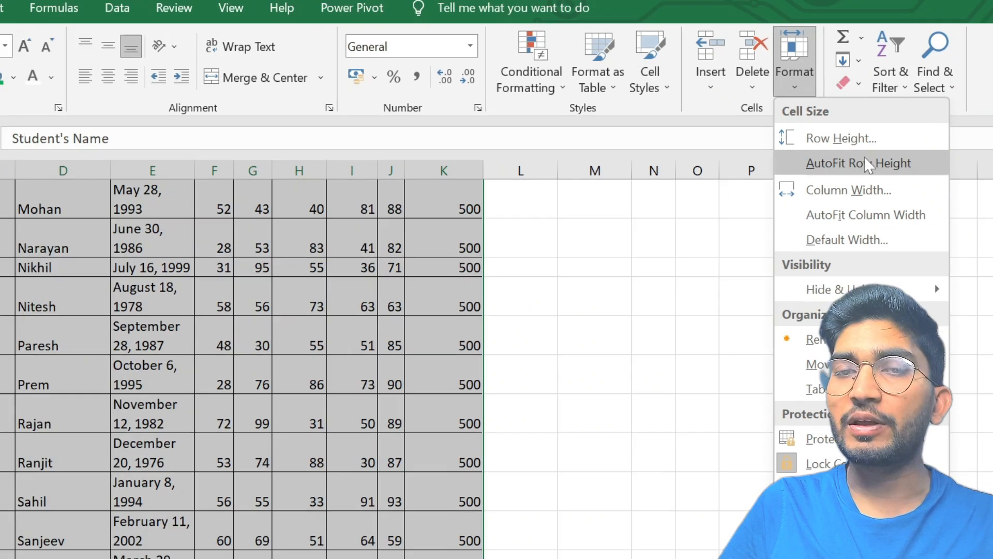
{"action": "left_click", "coordinate": [869, 165]}
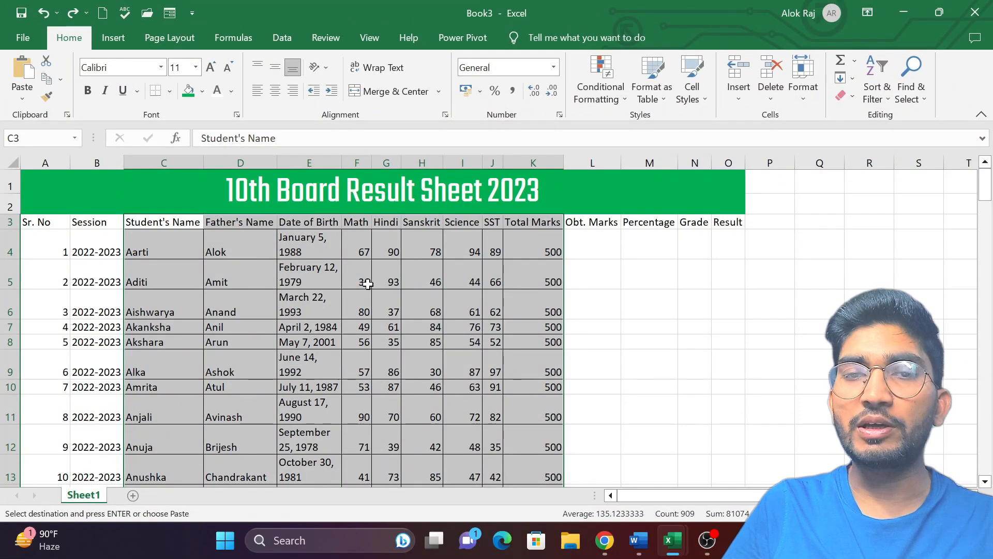
- Widen the Date of Birth column so that each full date fits on one line
{"action": "left_click", "coordinate": [337, 164]}
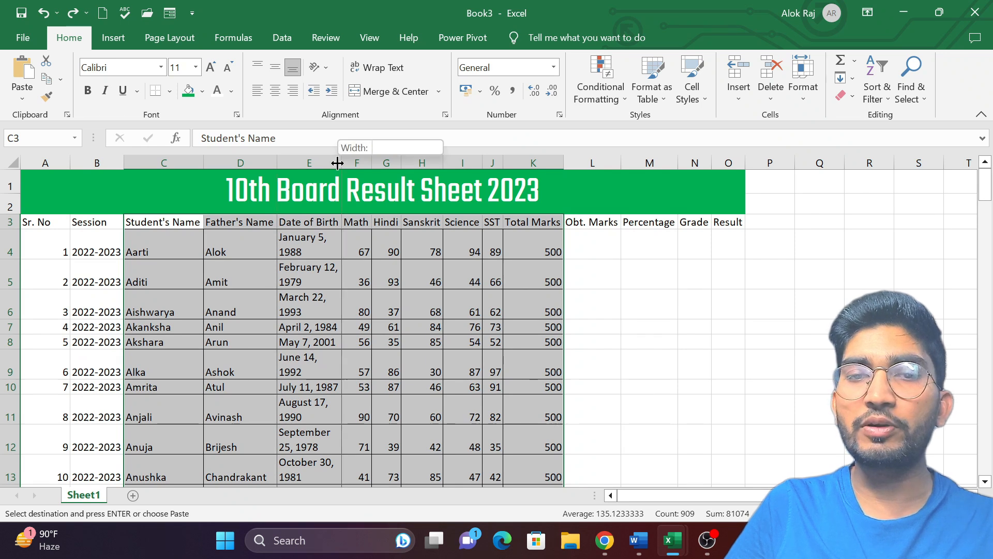
{"action": "left_click_drag", "start_coordinate": [338, 163], "coordinate": [388, 169]}
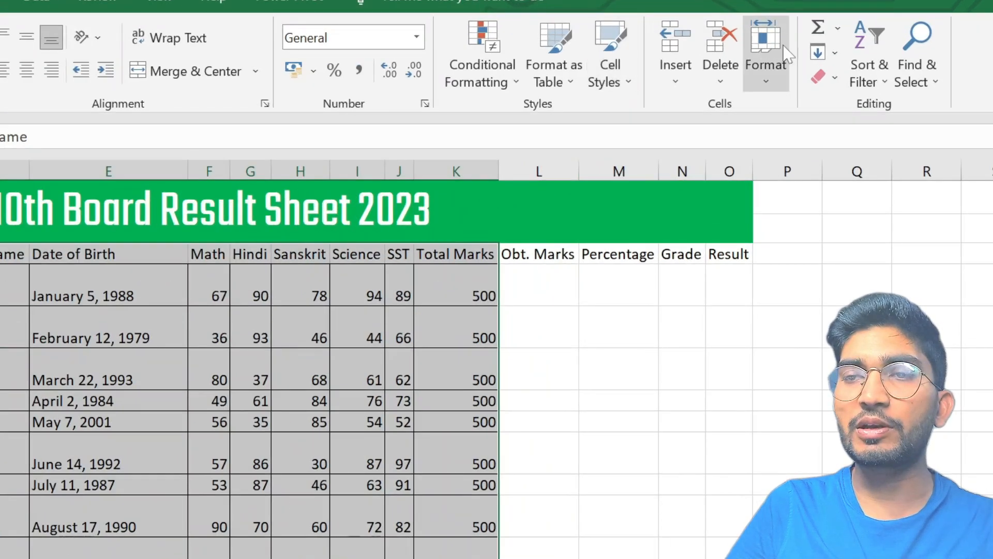
- AutoFit the row heights and the column widths of the pasted data, from Student's Name to Total Marks
{"action": "left_click", "coordinate": [785, 61]}
{"action": "left_click", "coordinate": [796, 162]}
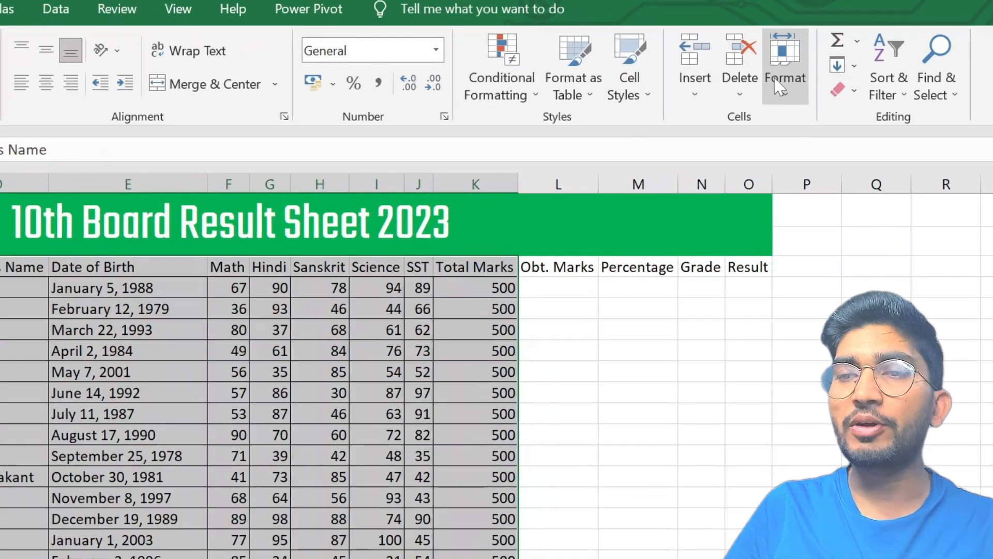
{"action": "left_click", "coordinate": [780, 88]}
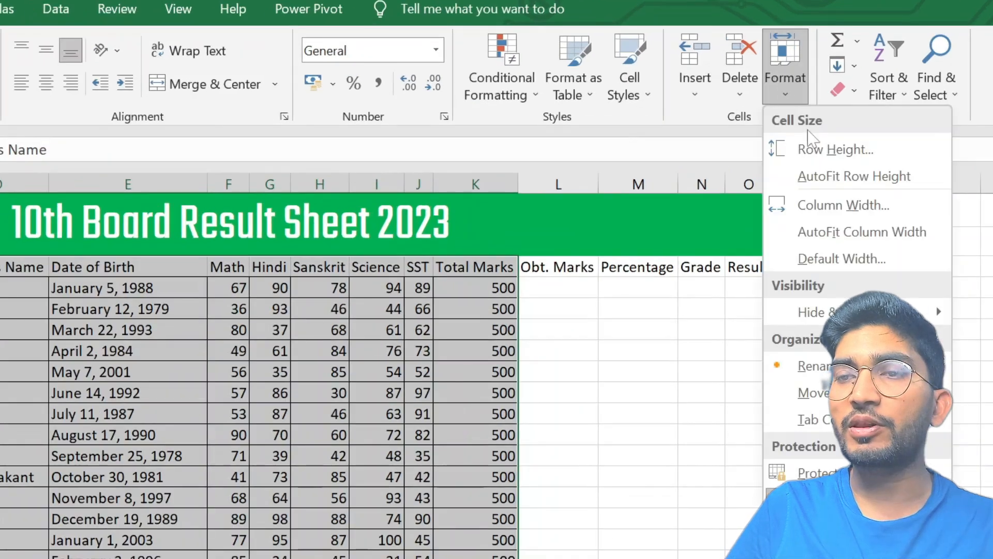
{"action": "left_click", "coordinate": [856, 237]}
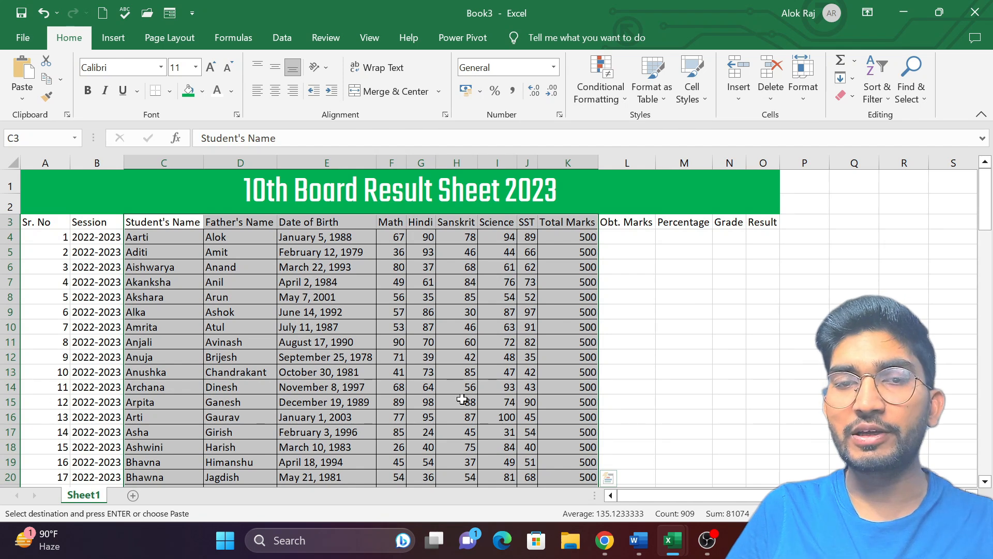
- Enter the formula =SUM(F4:J4) in cell L4 to add up the first student's five subject marks under Obt. Marks
{"action": "left_click", "coordinate": [632, 239]}
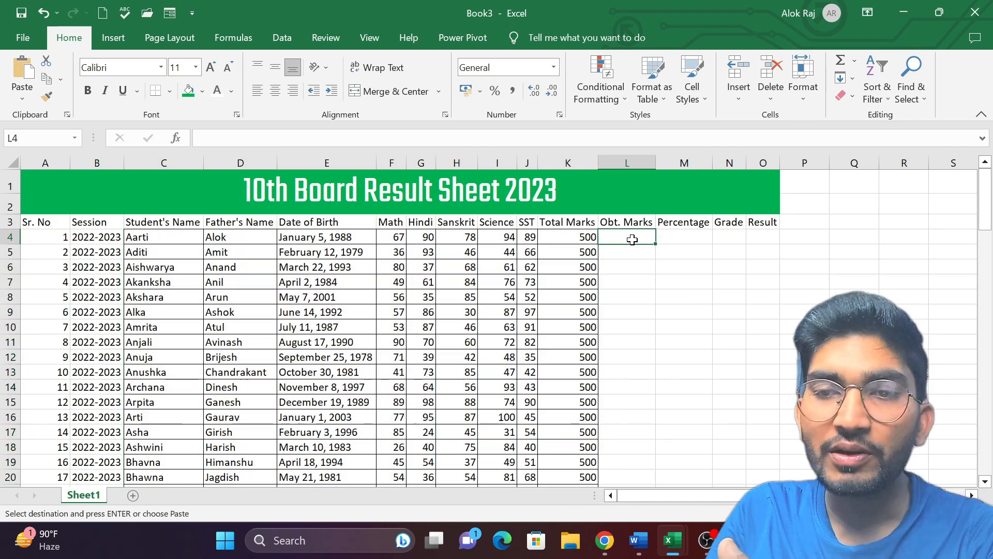
{"action": "scroll", "coordinate": [632, 239], "scroll_direction": "up", "scroll_amount": 1}
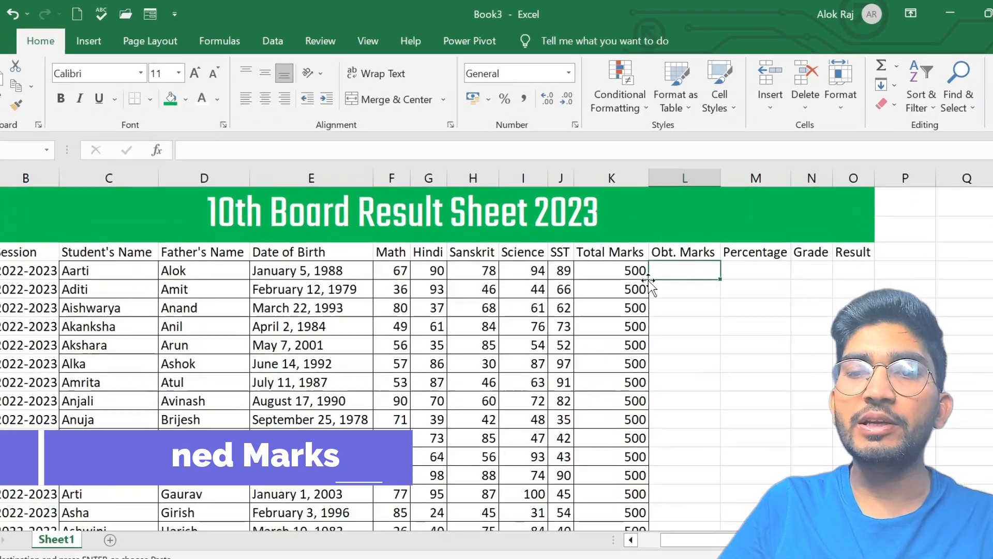
{"action": "type", "text": "="}
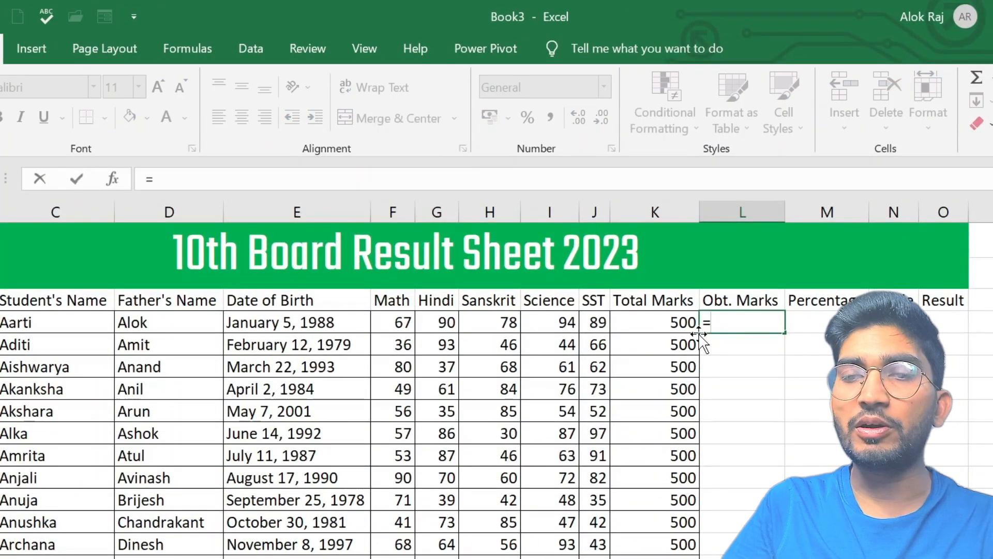
{"action": "type", "text": "sum("}
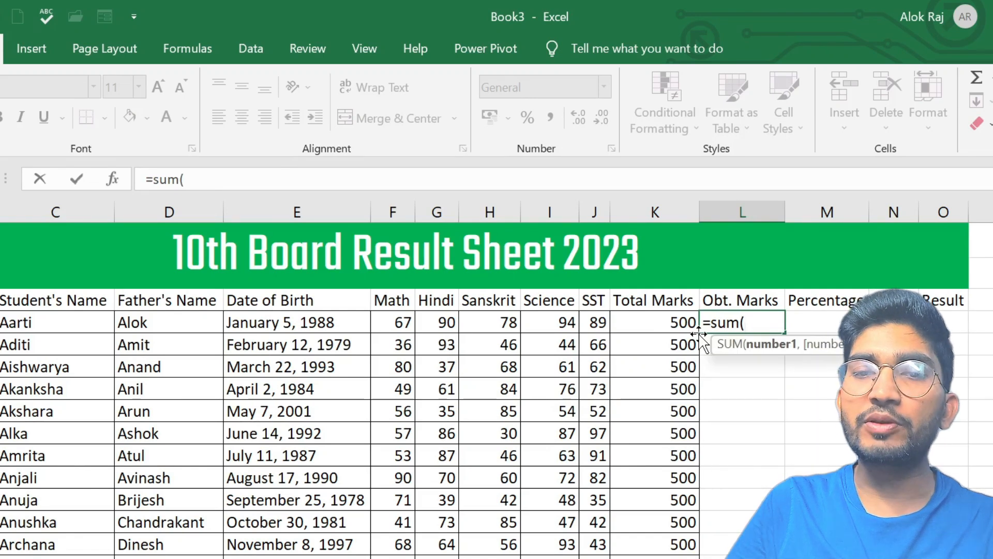
{"action": "left_click_drag", "start_coordinate": [383, 326], "coordinate": [590, 334]}
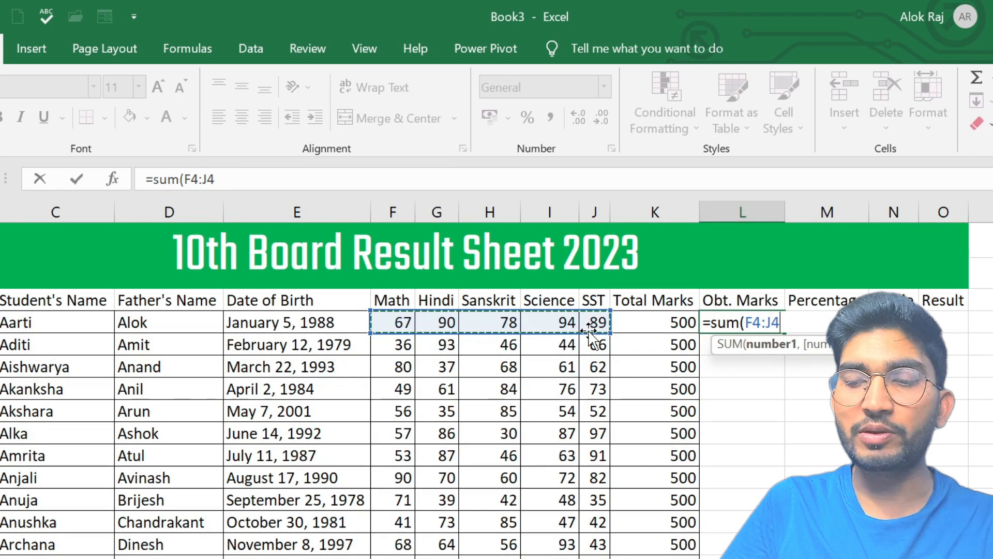
{"action": "type", "text": ")"}
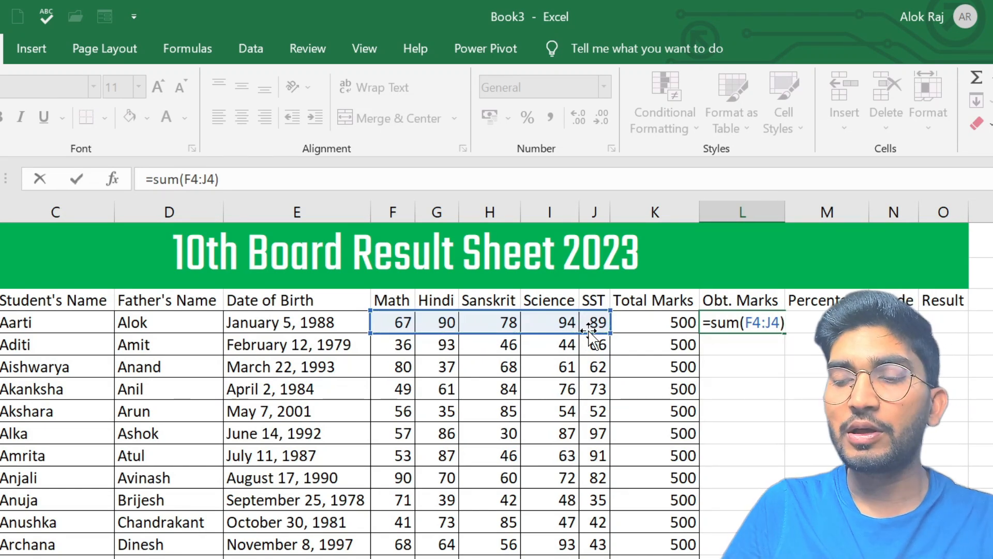
{"action": "key", "text": "Return"}
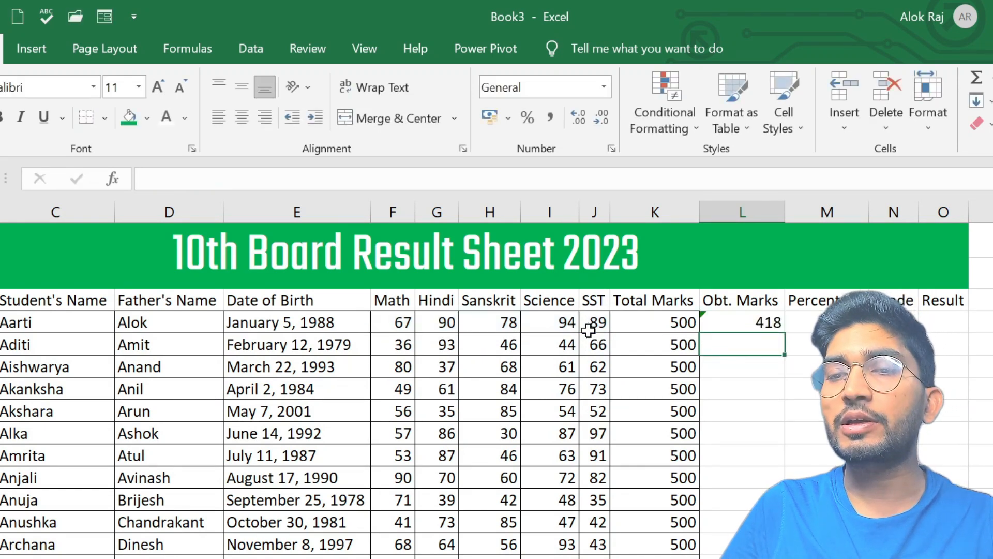
- Fill the Obt. Marks formula from L4 down to the last student row and check the filled column
{"action": "left_click", "coordinate": [767, 324]}
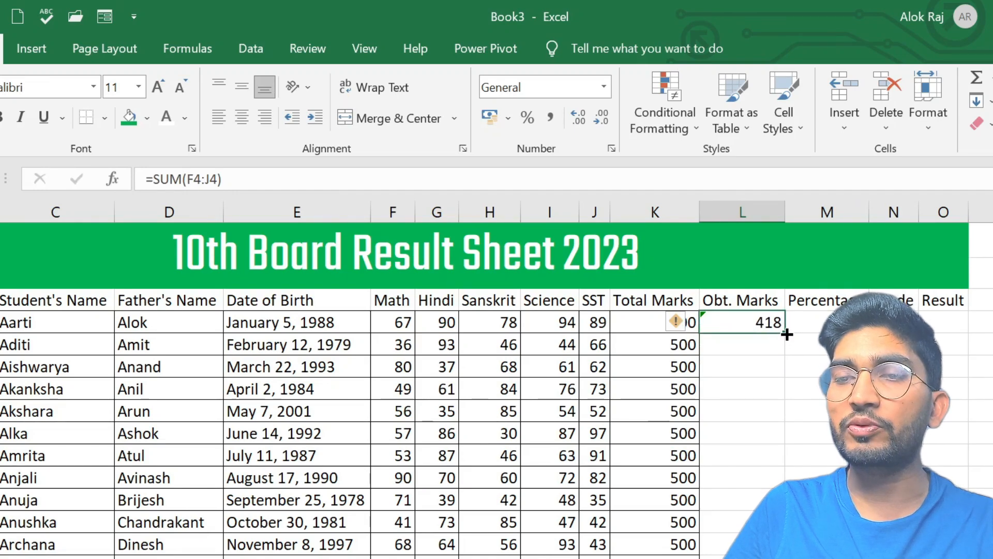
{"action": "double_click", "coordinate": [785, 334]}
{"action": "scroll", "coordinate": [786, 331], "scroll_direction": "down", "scroll_amount": 17}
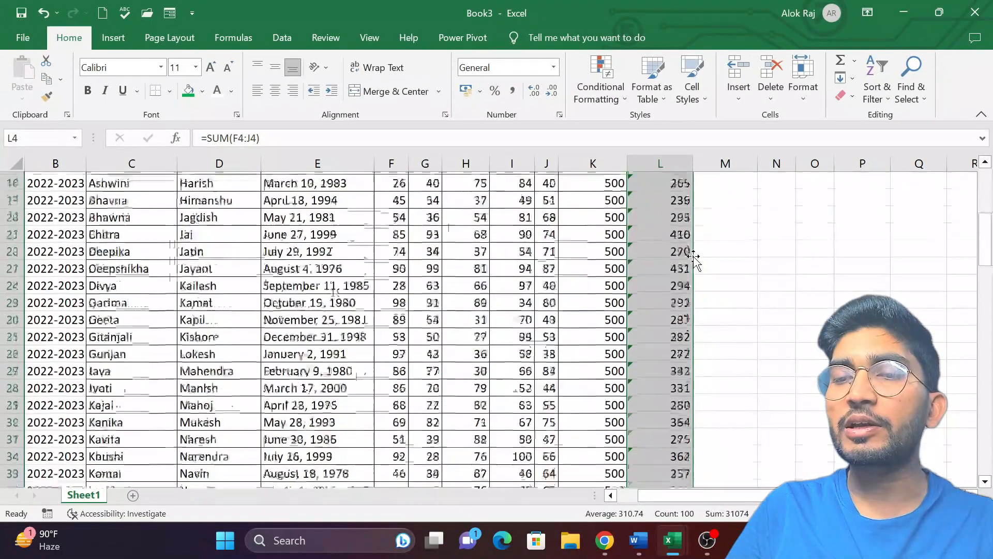
{"action": "scroll", "coordinate": [695, 250], "scroll_direction": "up", "scroll_amount": 18}
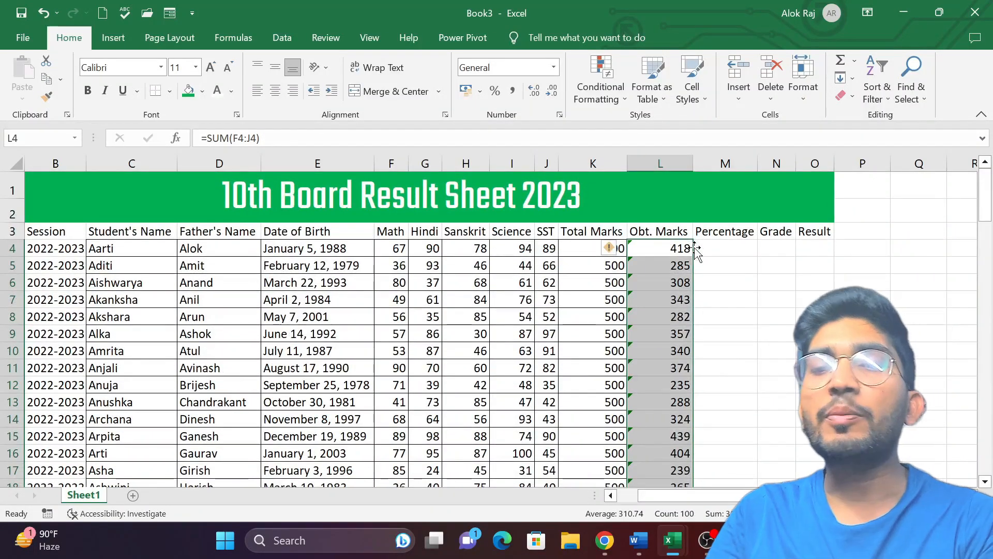
- Enter the formula =(L4/K4)*100 in cell M4 to calculate the first student's percentage
{"action": "left_click", "coordinate": [725, 249]}
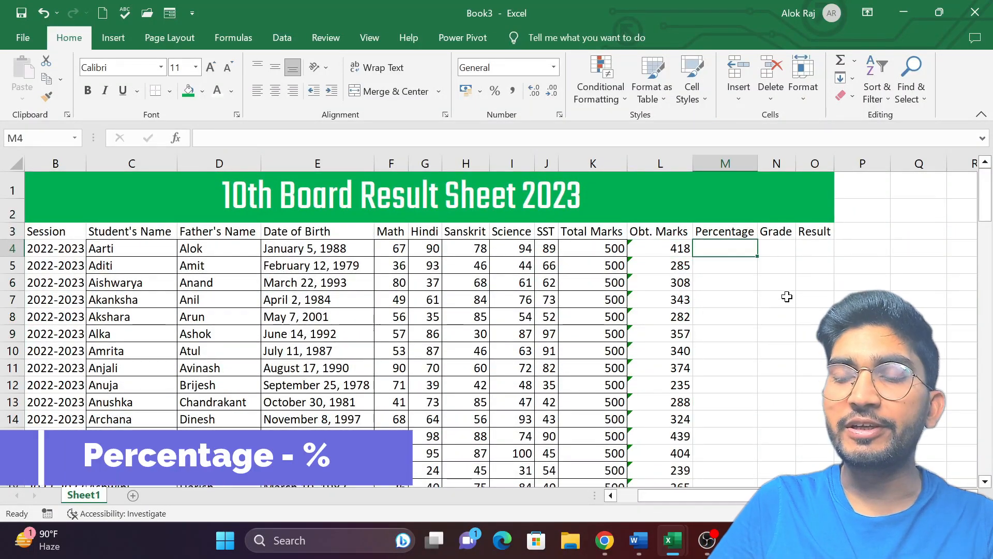
{"action": "type", "text": "="}
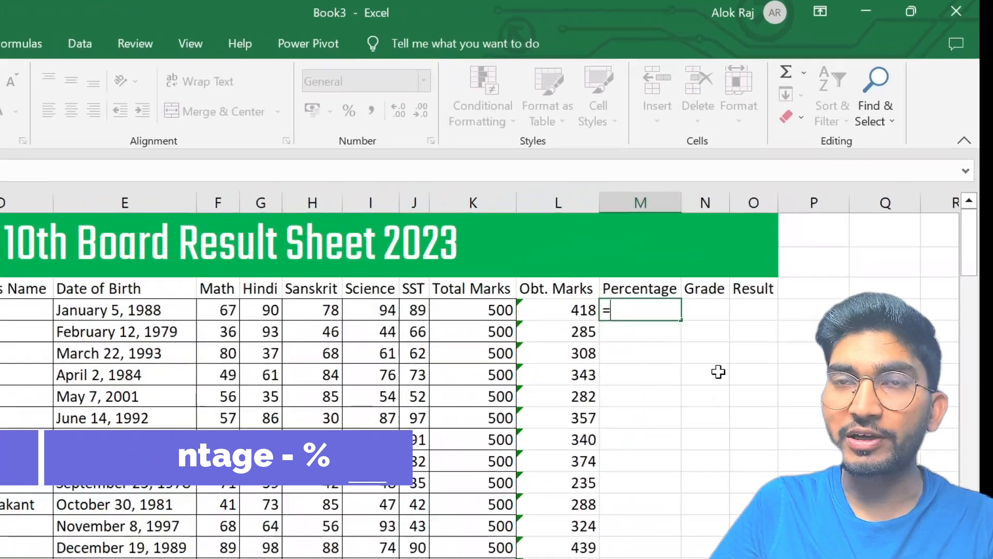
{"action": "type", "text": "("}
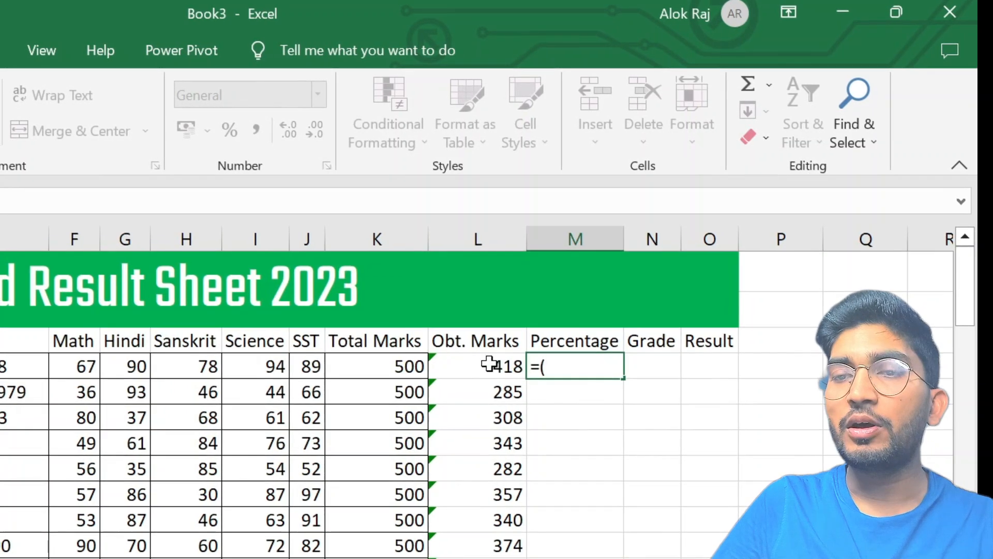
{"action": "left_click", "coordinate": [489, 363]}
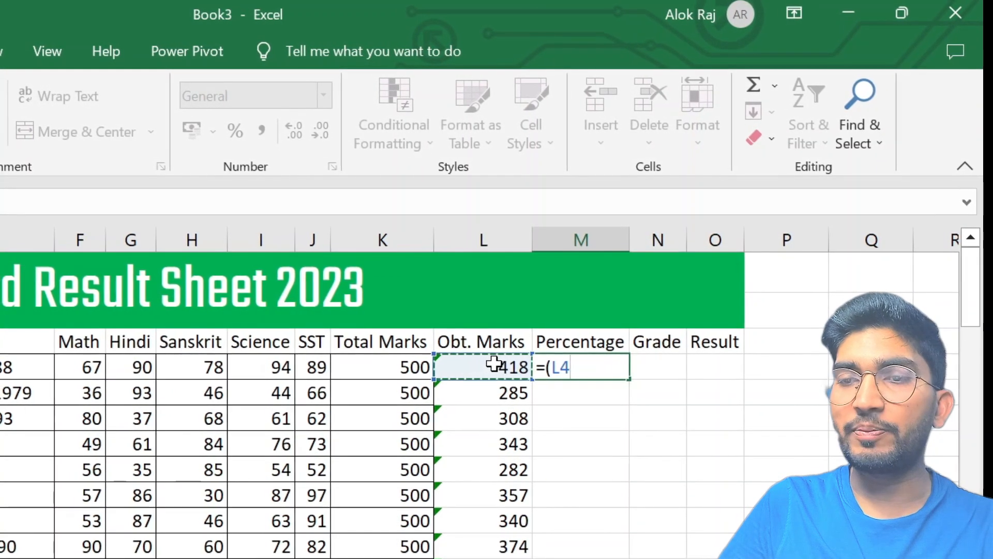
{"action": "type", "text": "/"}
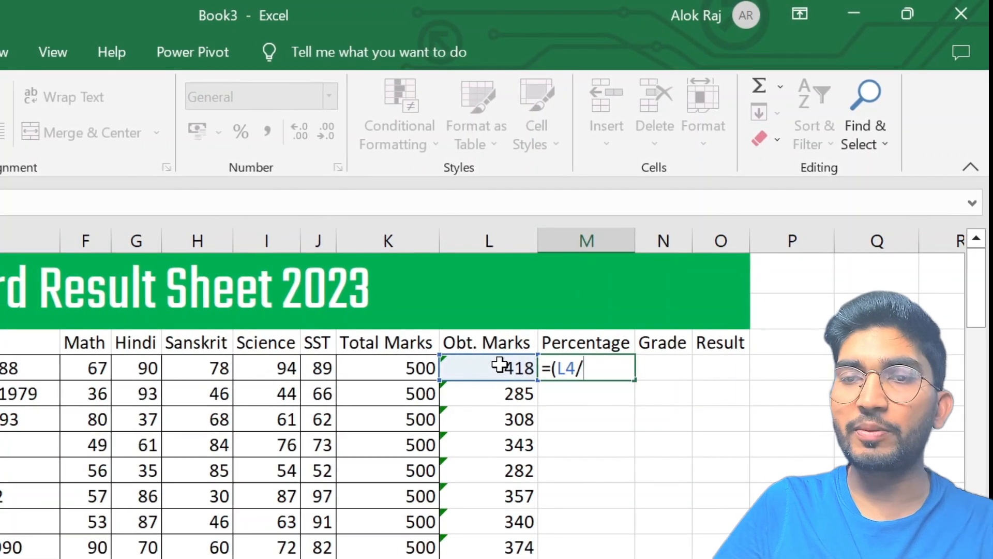
{"action": "left_click", "coordinate": [406, 369]}
{"action": "type", "text": ")"}
{"action": "type", "text": "*100"}
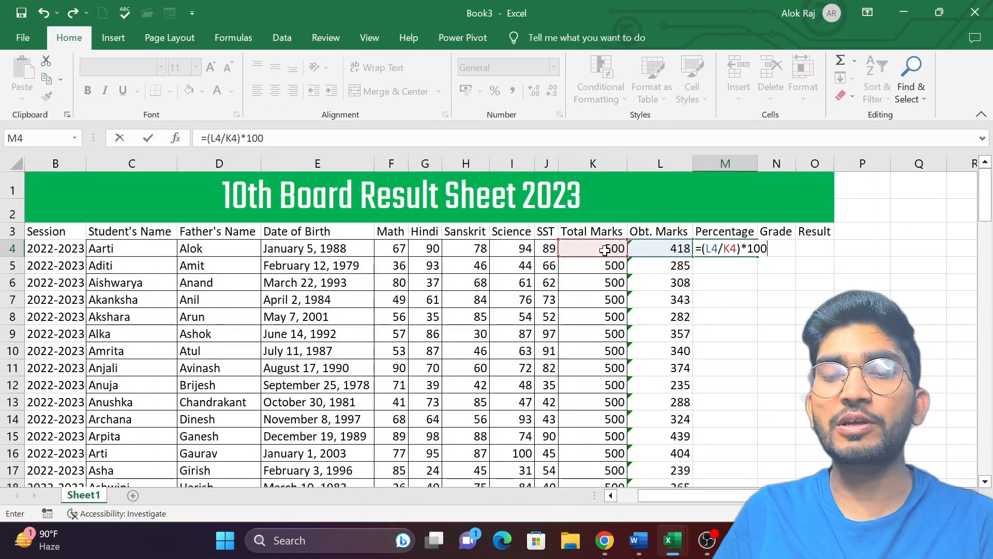
{"action": "key", "text": "Return"}
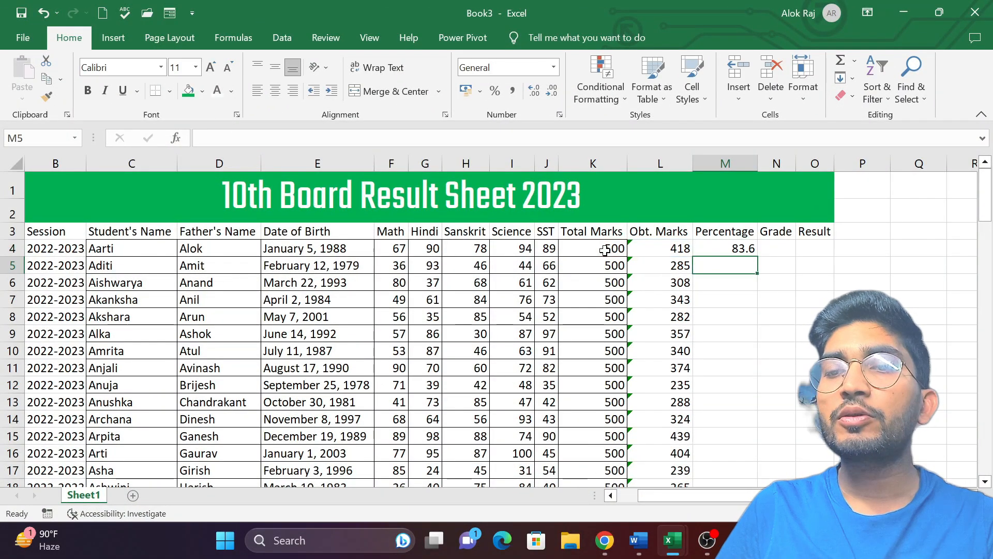
- Fill the Percentage formula from M4 down to the last student row and check the filled column
{"action": "left_click", "coordinate": [724, 244]}
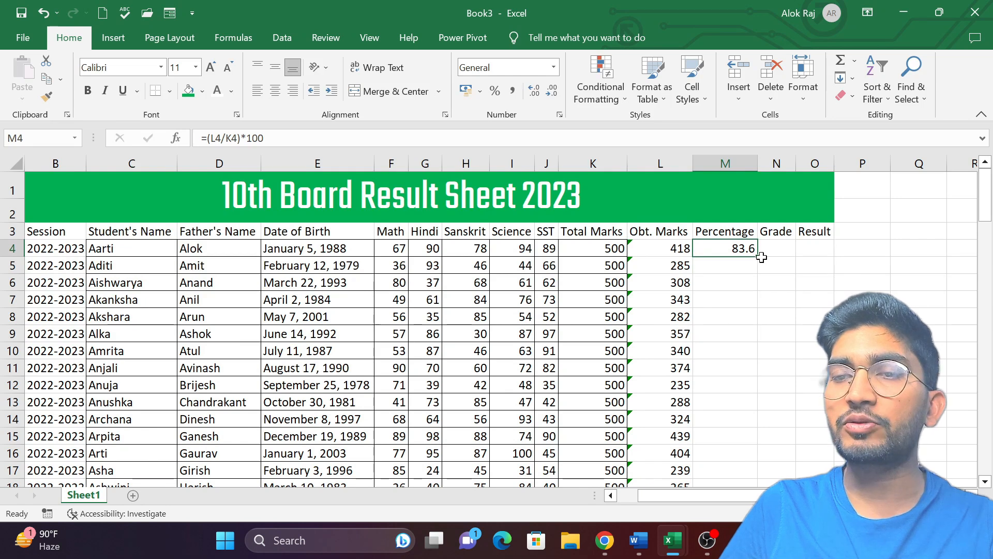
{"action": "double_click", "coordinate": [759, 255]}
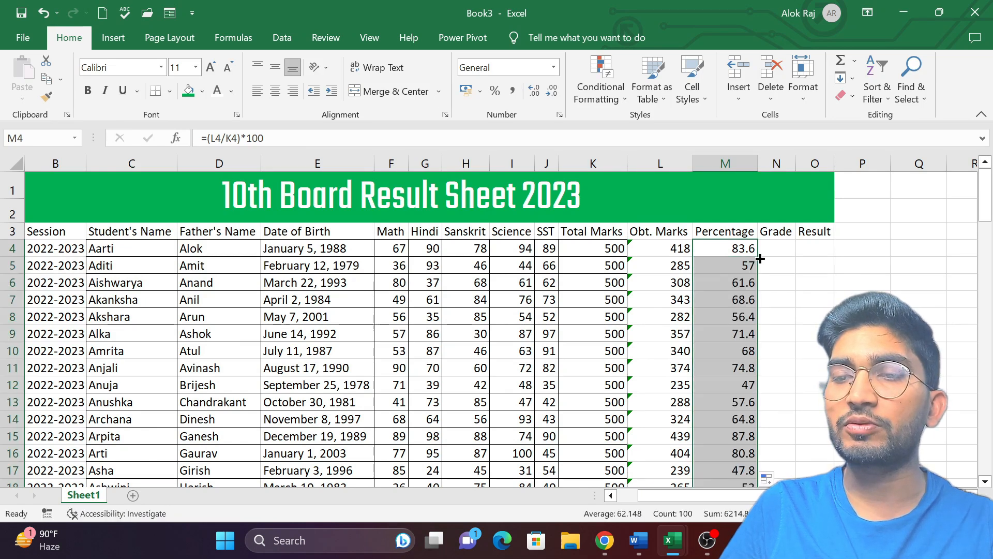
{"action": "scroll", "coordinate": [705, 411], "scroll_direction": "down", "scroll_amount": 8}
{"action": "scroll", "coordinate": [705, 410], "scroll_direction": "down", "scroll_amount": 2}
{"action": "scroll", "coordinate": [706, 410], "scroll_direction": "up", "scroll_amount": 10}
{"action": "scroll", "coordinate": [706, 410], "scroll_direction": "right", "scroll_amount": 1}
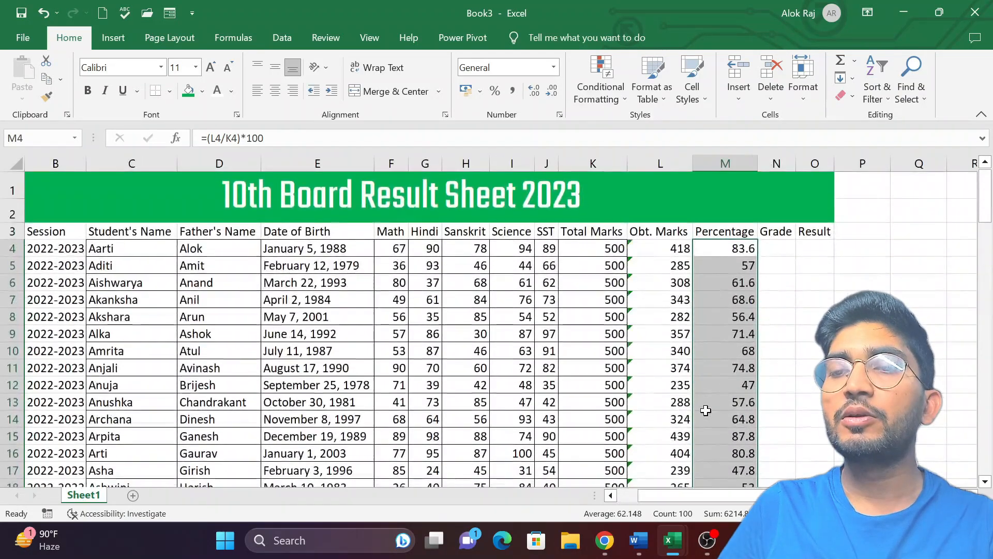
- Start the Grade formula in cell N4 with an IF that returns "A+" when percentage M4 is >=80
{"action": "left_click", "coordinate": [787, 247]}
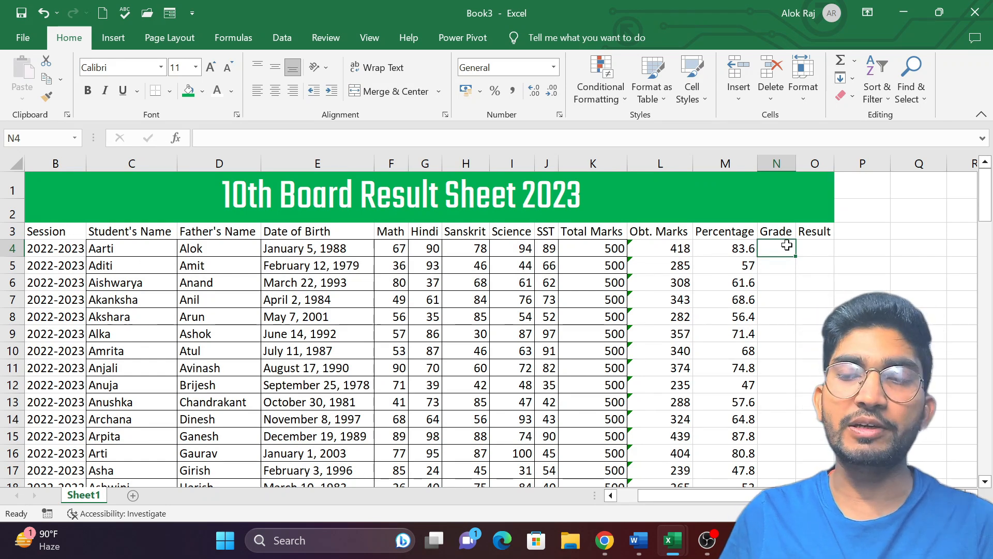
{"action": "type", "text": "="}
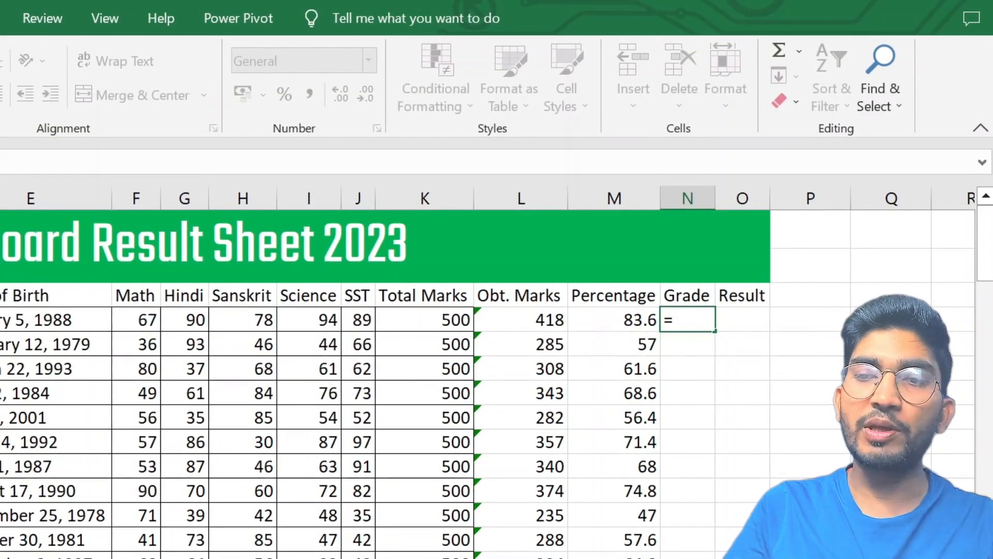
{"action": "type", "text": "if("}
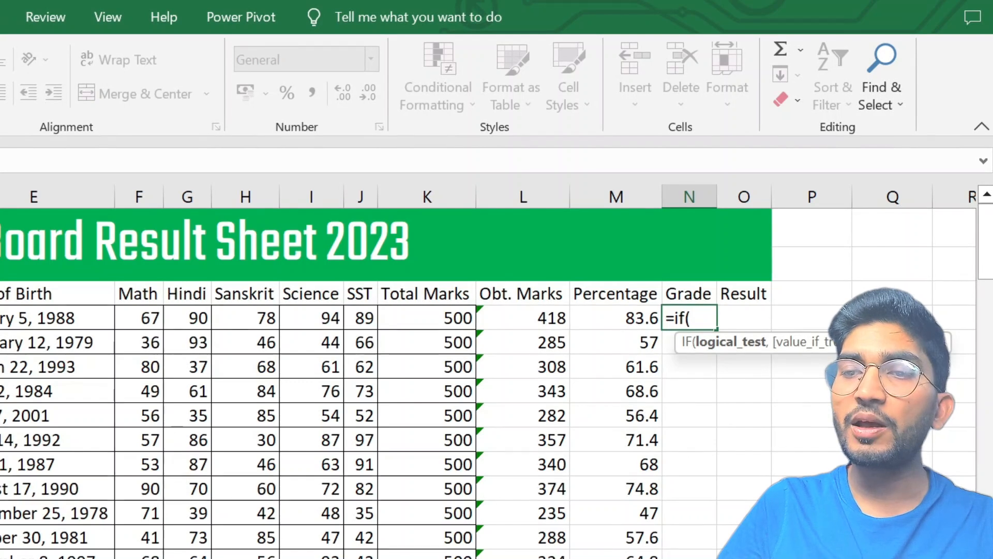
{"action": "left_click", "coordinate": [607, 313]}
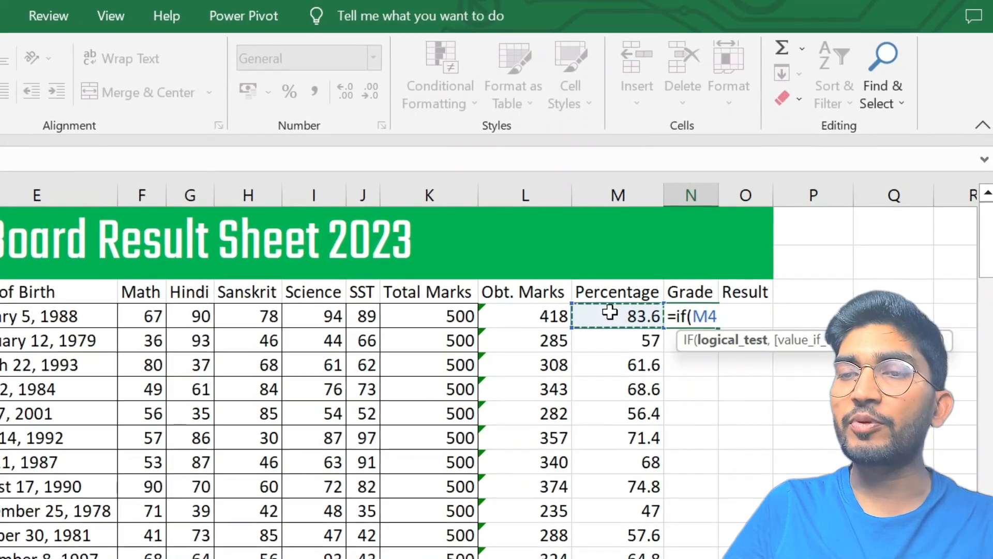
{"action": "type", "text": ">"}
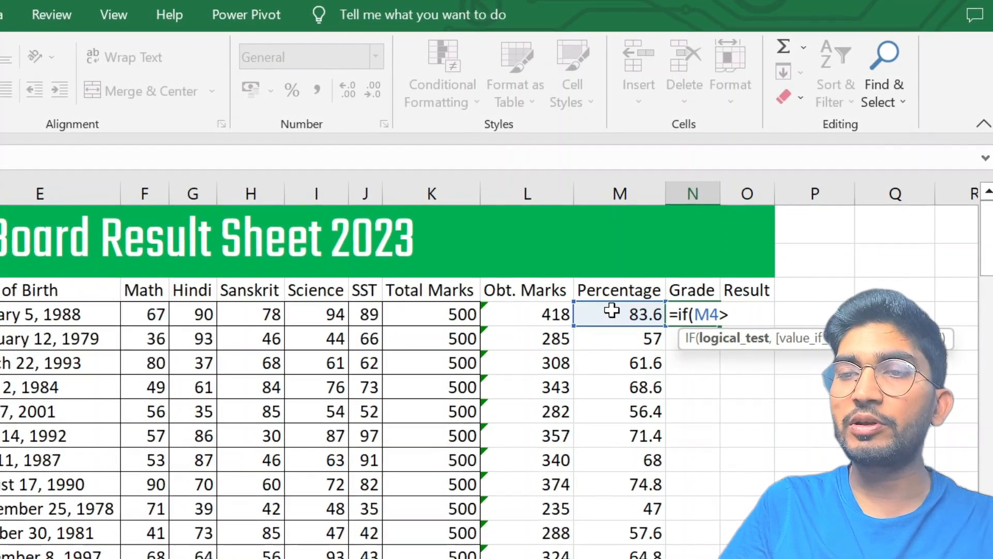
{"action": "type", "text": "=80"}
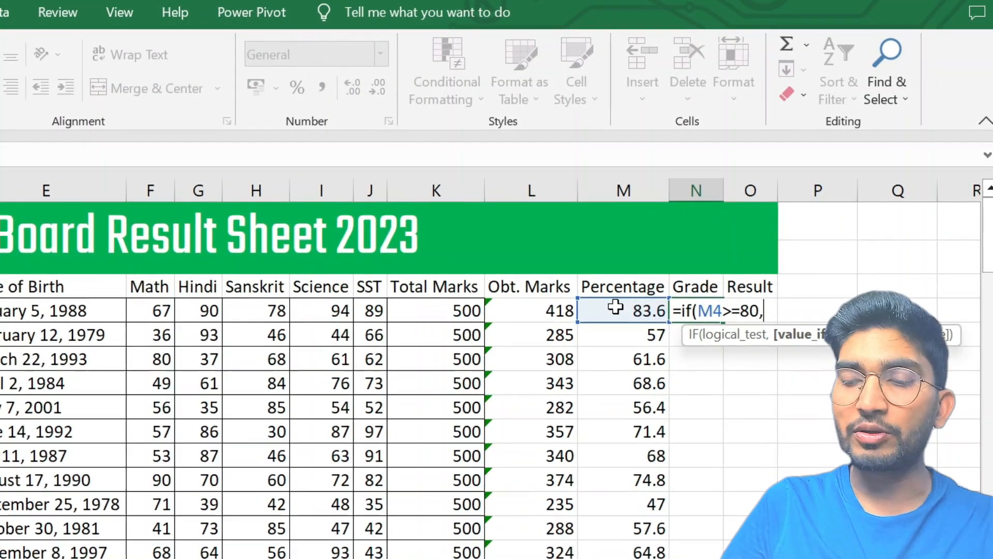
{"action": "type", "text": ",\"\""}
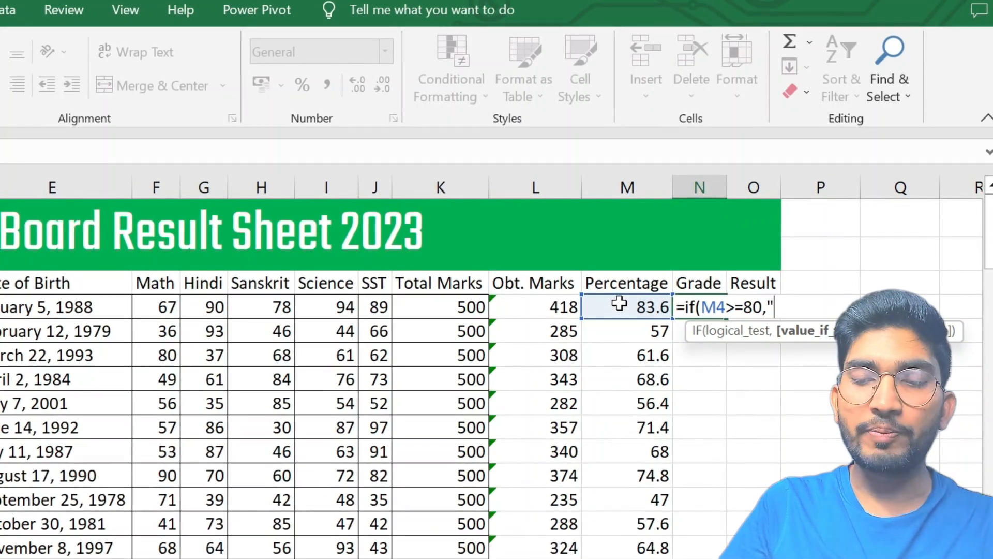
{"action": "type", "text": "A+\","}
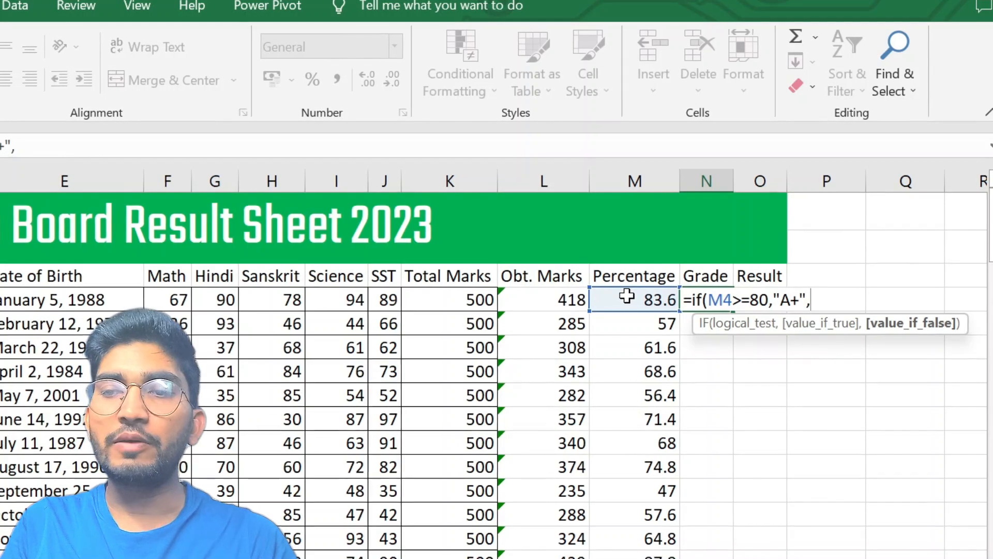
- Nest a second IF in the Grade formula that returns "A" when M4 is >=60
{"action": "type", "text": "if("}
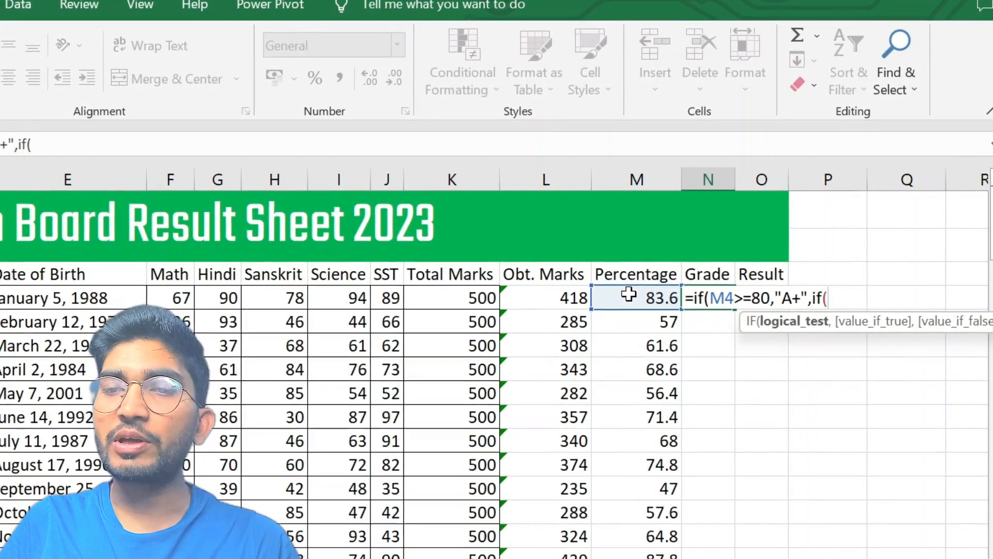
{"action": "left_click", "coordinate": [628, 294]}
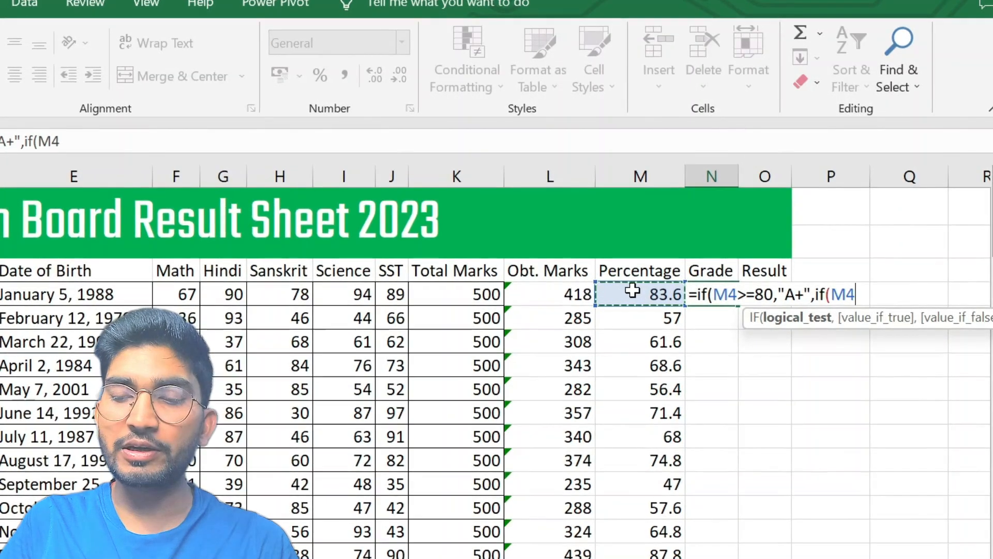
{"action": "type", "text": ">="}
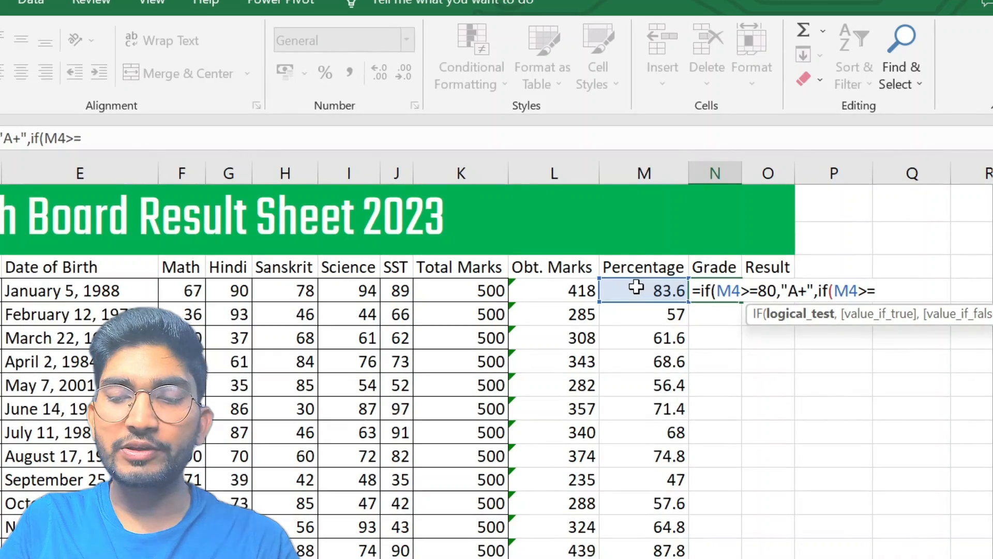
{"action": "type", "text": "60,"}
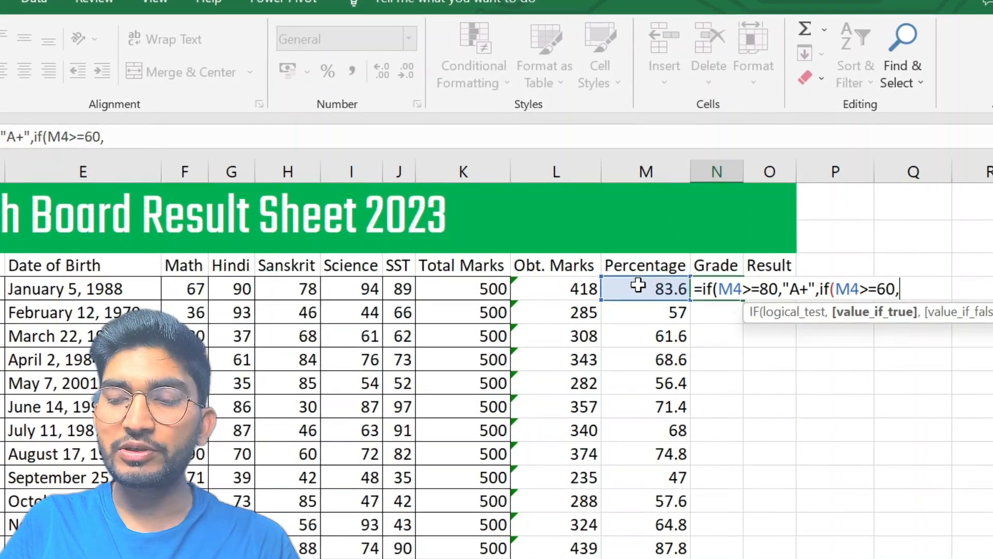
{"action": "type", "text": "\"A\","}
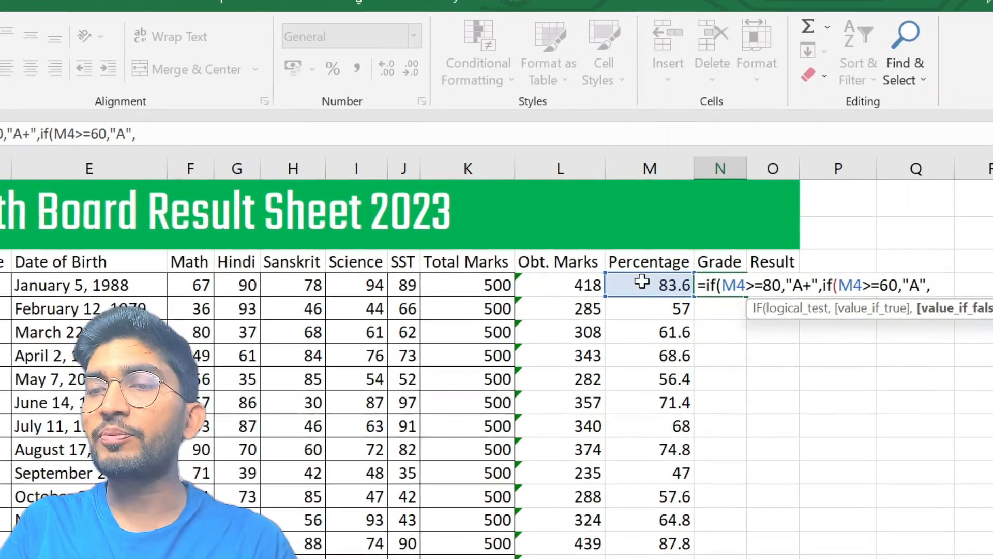
- Nest a third IF in the Grade formula with the condition M4>=40
{"action": "type", "text": "if("}
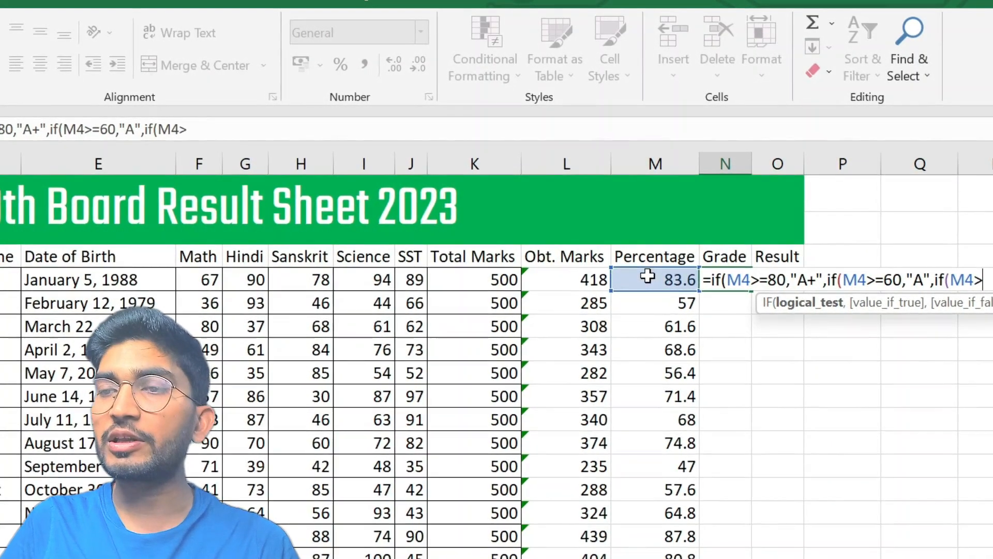
{"action": "type", "text": "=40"}
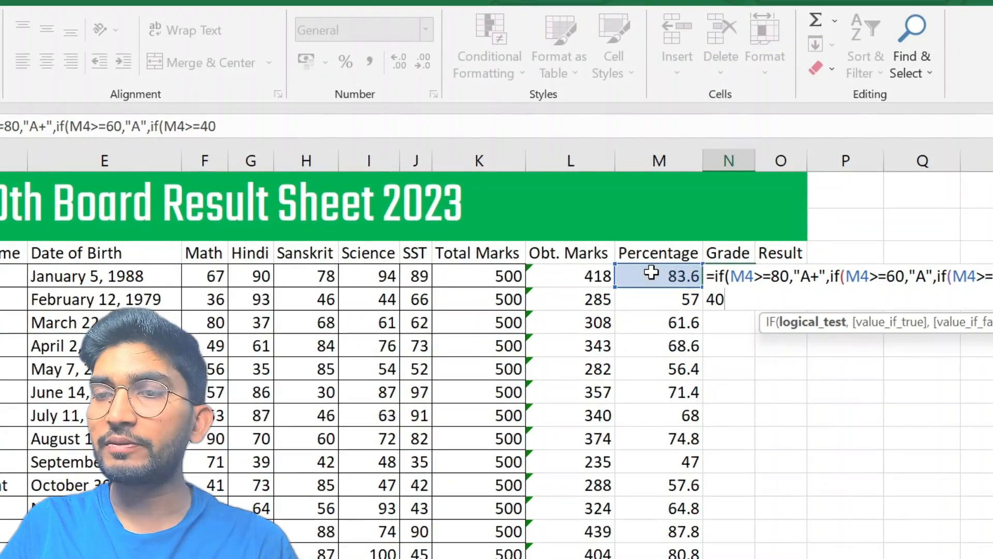
{"action": "type", "text": ","}
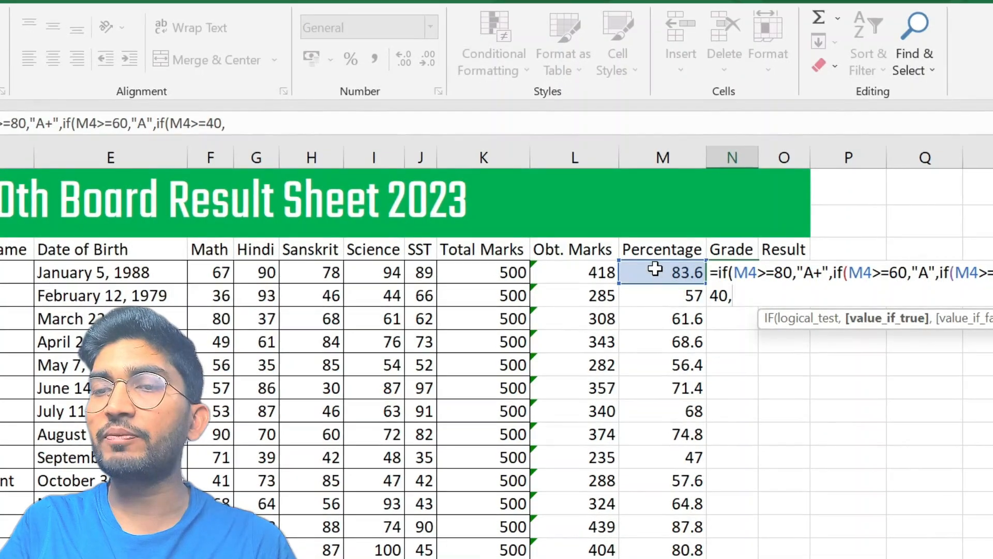
{"action": "type", "text": "if("}
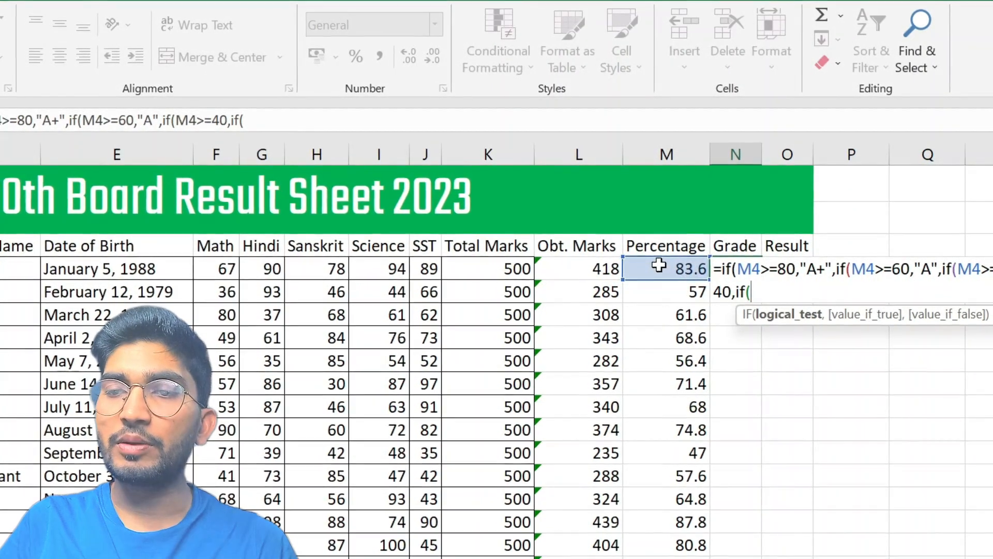
{"action": "left_click", "coordinate": [658, 265]}
{"action": "type", "text": ">"}
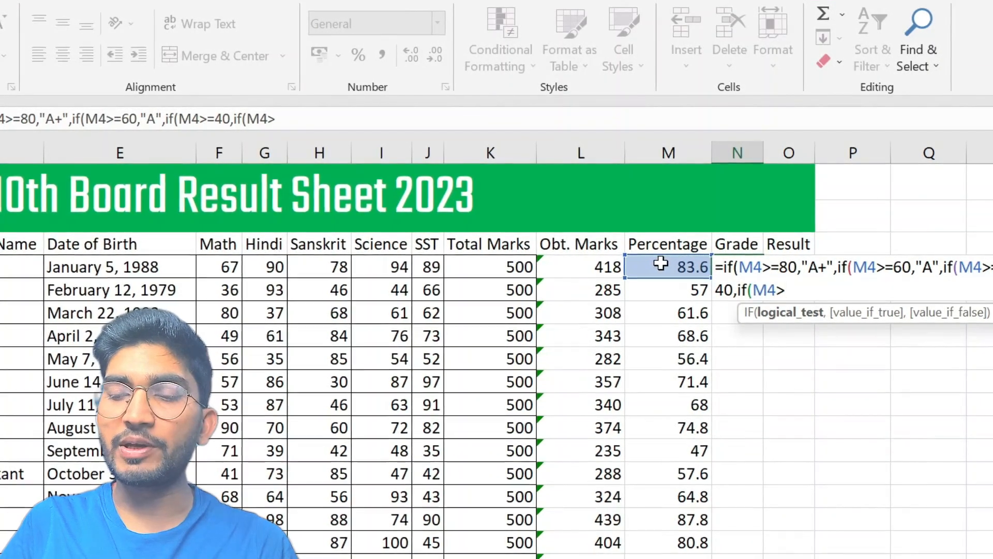
{"action": "type", "text": "=30"}
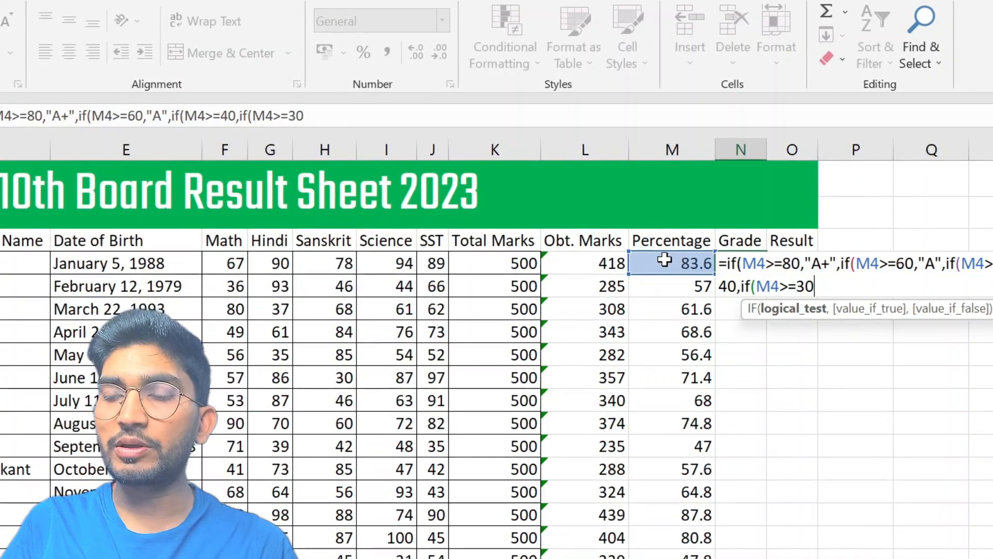
{"action": "key", "text": "BackSpace"}
{"action": "key", "text": "BackSpace"}
{"action": "key", "text": "BackSpace"}
{"action": "key", "text": "BackSpace"}
{"action": "key", "text": "BackSpace"}
{"action": "key", "text": "BackSpace"}
{"action": "key", "text": "BackSpace"}
{"action": "key", "text": "BackSpace"}
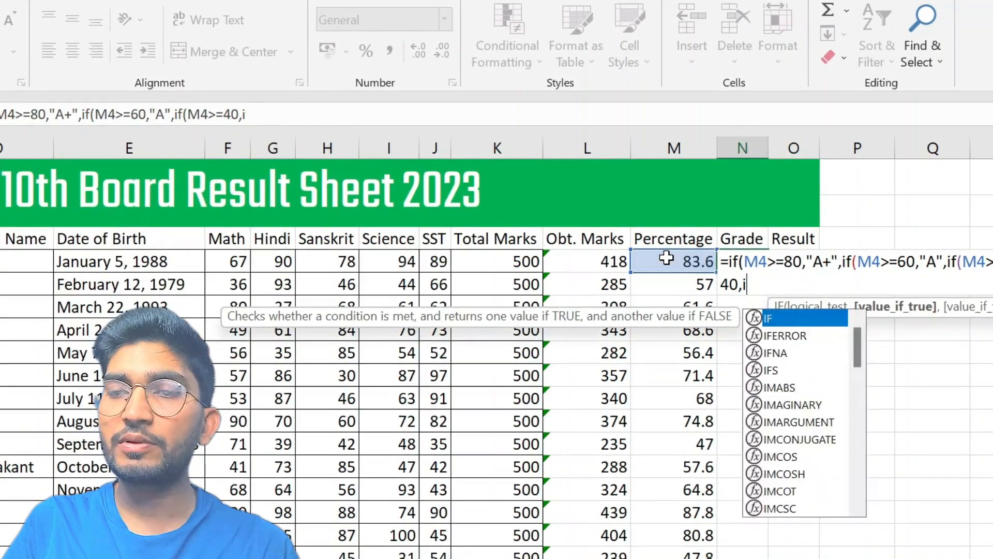
{"action": "key", "text": "BackSpace"}
- Return "B" for the M4>=40 condition and nest a fourth IF that returns "C" when M4 is >=30
{"action": "type", "text": "\""}
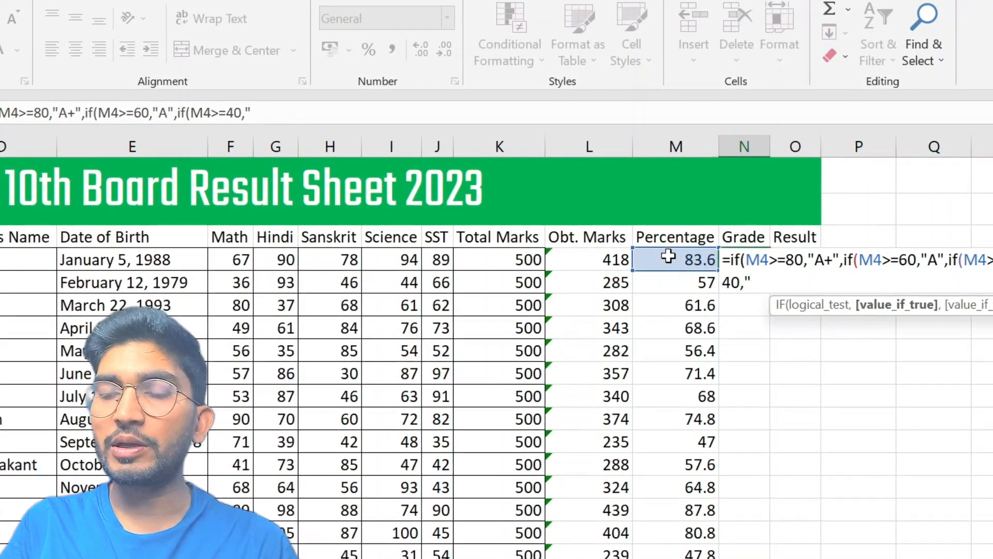
{"action": "type", "text": "B"}
{"action": "type", "text": "\","}
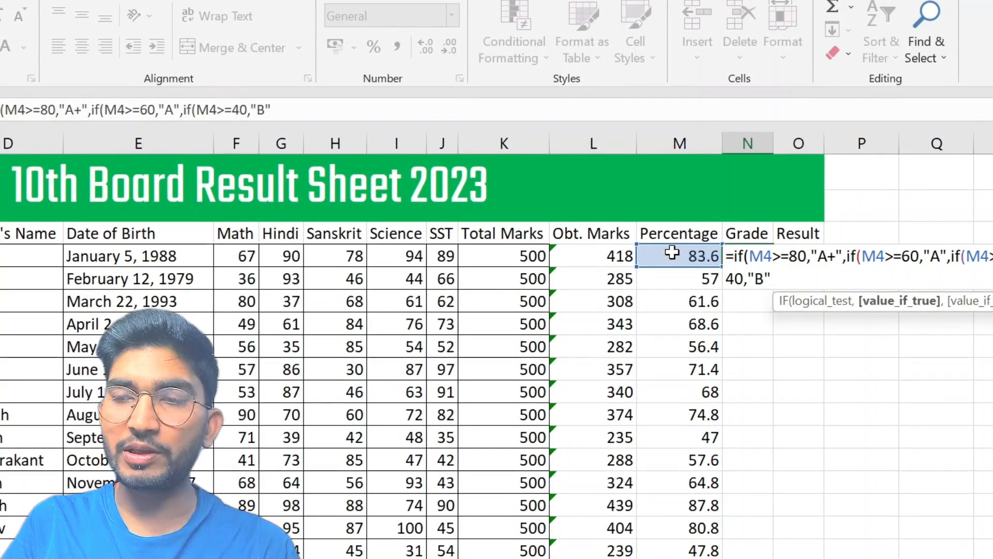
{"action": "type", "text": "if("}
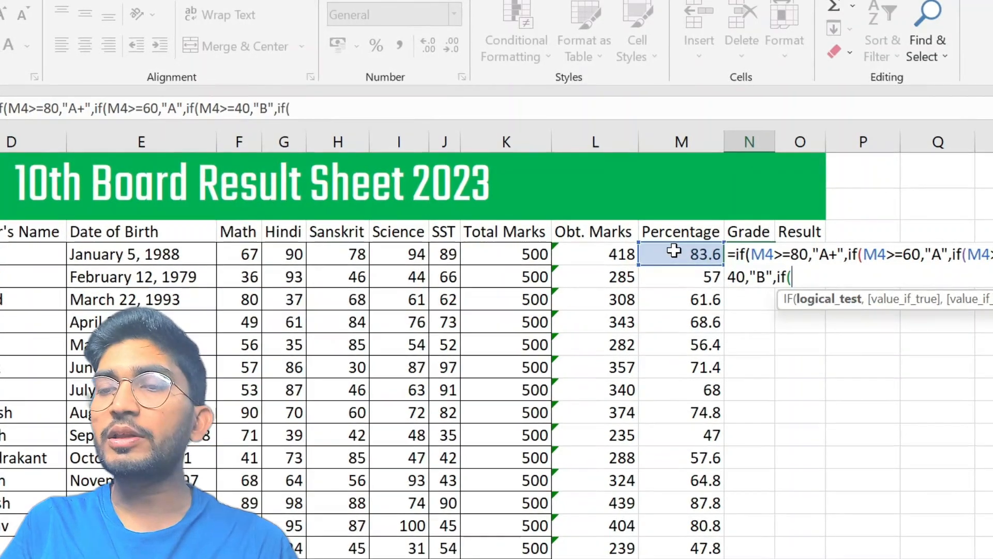
{"action": "type", "text": "M4>"}
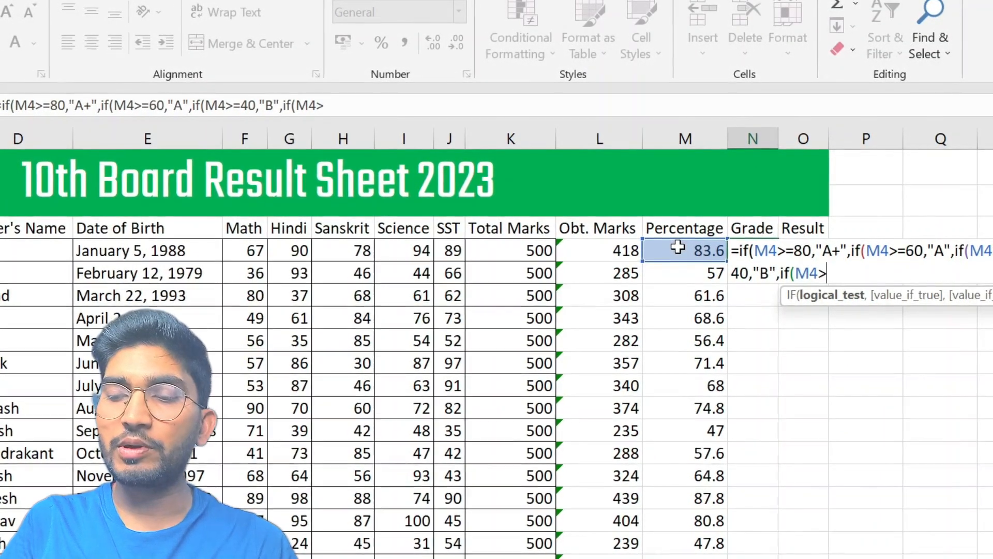
{"action": "type", "text": "=3"}
{"action": "type", "text": "0,\""}
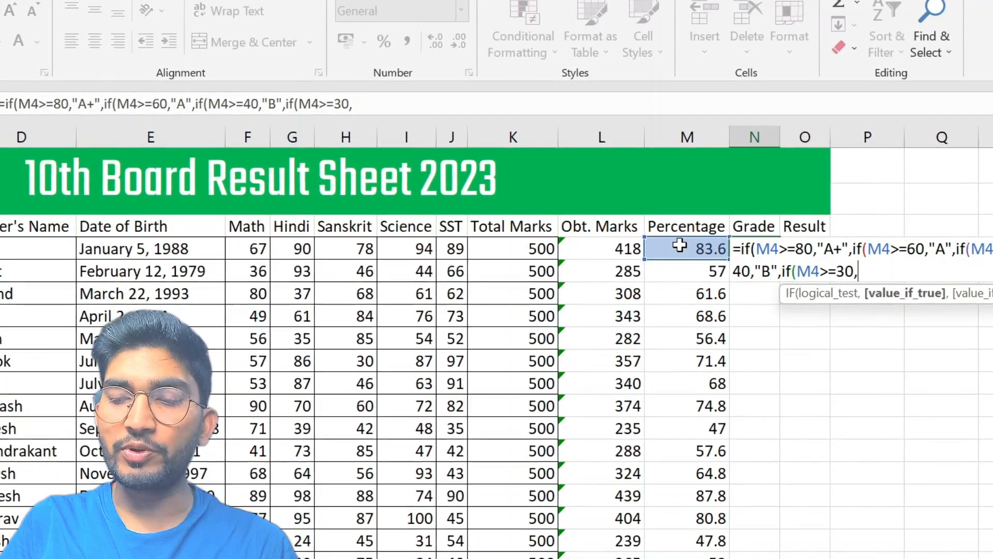
{"action": "type", "text": "C\","}
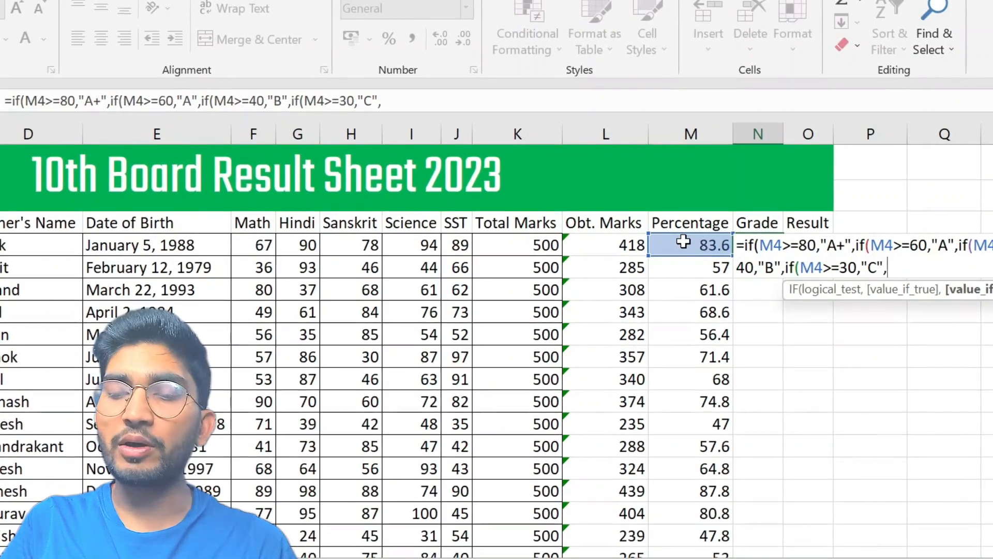
- Complete the Grade formula with "Fail" as the fallback value and fill it from N4 down to the last student row
{"action": "type", "text": "\"Fail"}
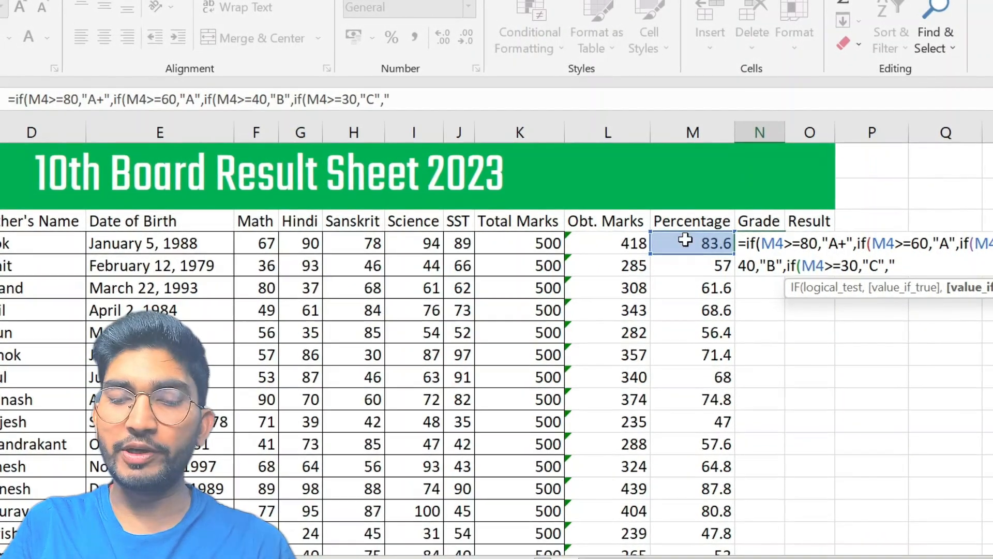
{"action": "type", "text": "\")"}
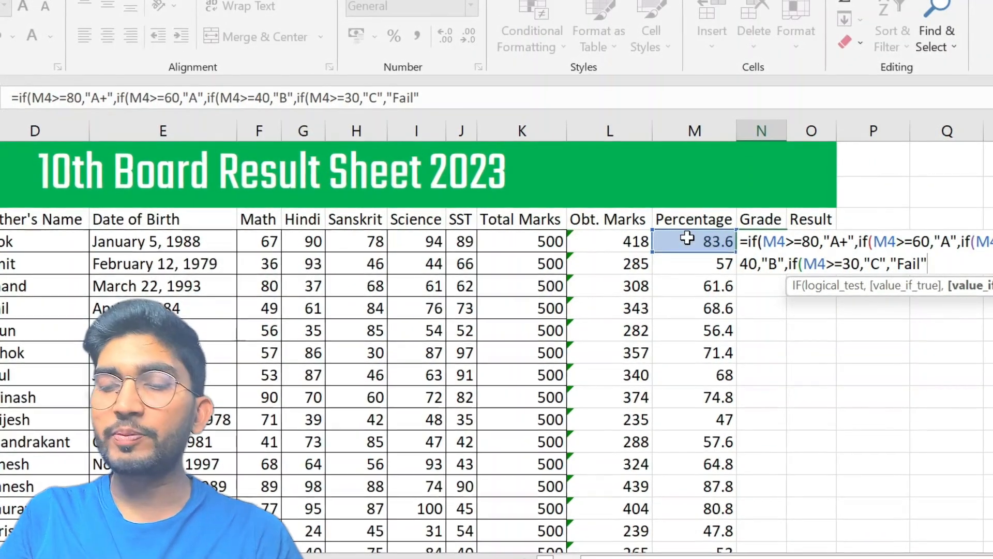
{"action": "key", "text": "Return"}
{"action": "key", "text": "Return"}
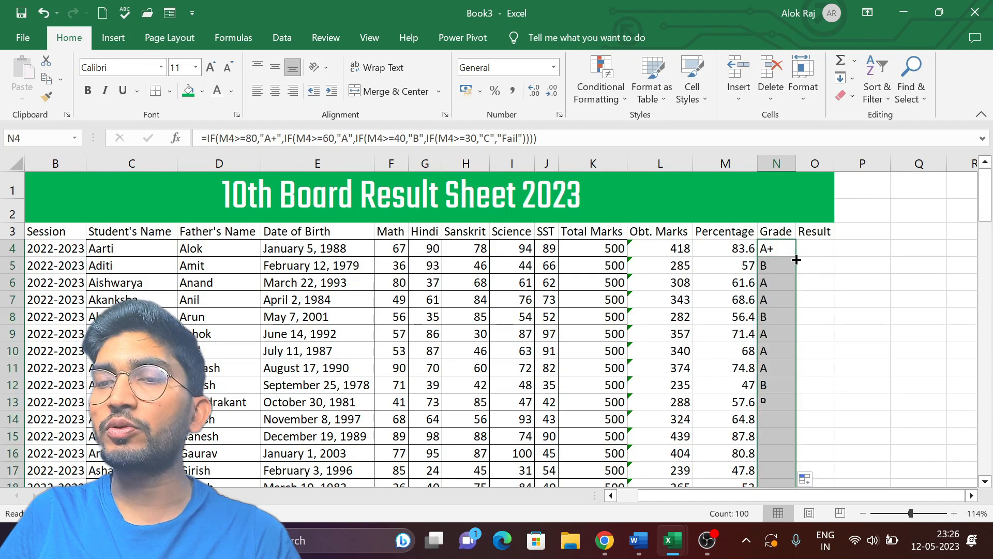
- Check the filled Grade column down to the last student row and return to the top of the sheet
{"action": "scroll", "coordinate": [797, 259], "scroll_direction": "down", "scroll_amount": 15}
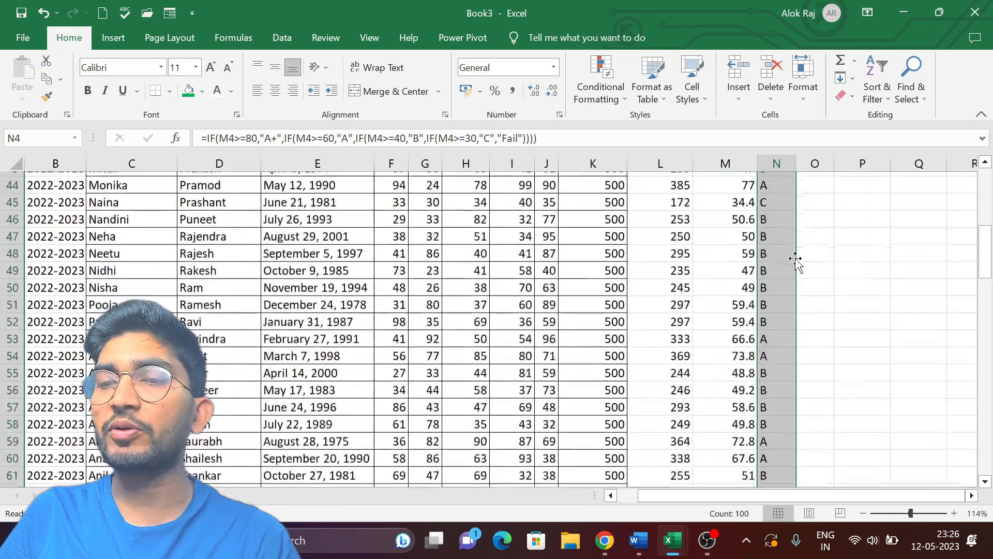
{"action": "scroll", "coordinate": [796, 260], "scroll_direction": "down", "scroll_amount": 20}
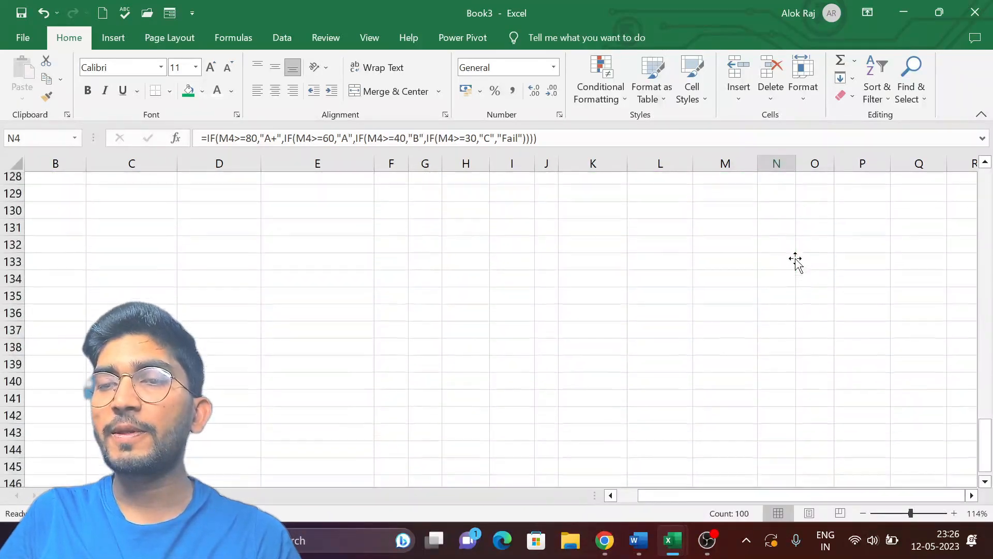
{"action": "scroll", "coordinate": [796, 260], "scroll_direction": "up", "scroll_amount": 20}
{"action": "scroll", "coordinate": [797, 260], "scroll_direction": "up", "scroll_amount": 20}
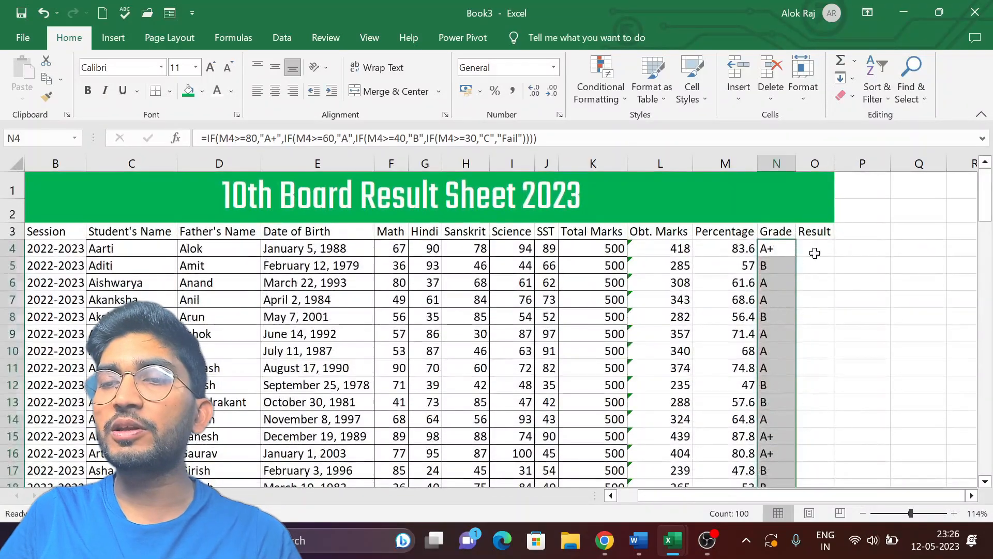
- Start the Result formula in O4 with an IF that tests whether the obtained marks in L4 are >=150
{"action": "left_click", "coordinate": [815, 251]}
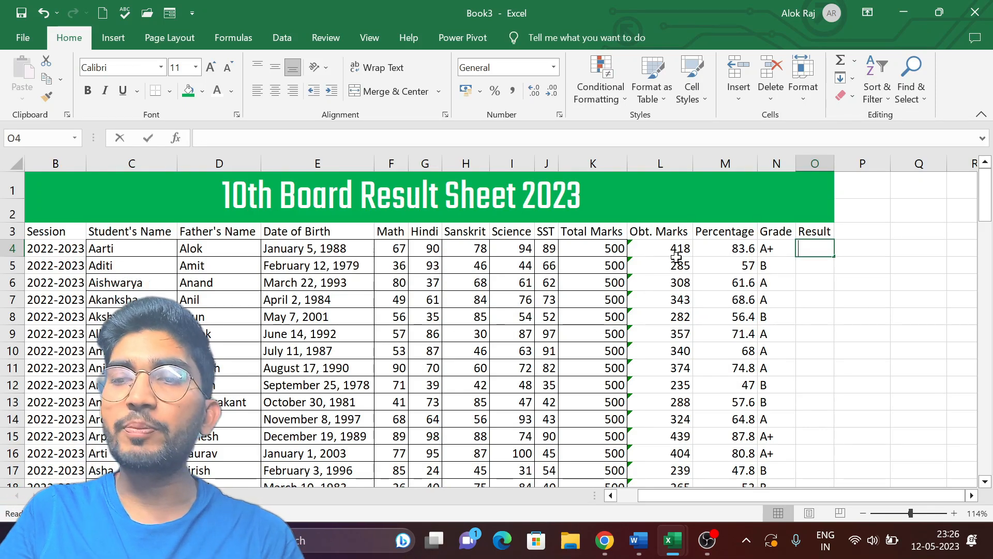
{"action": "type", "text": "="}
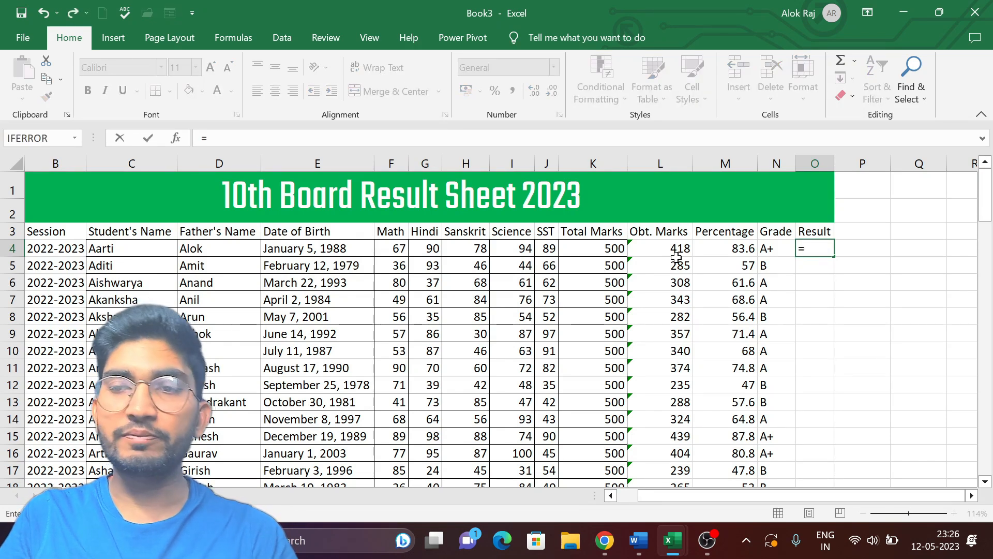
{"action": "type", "text": "if("}
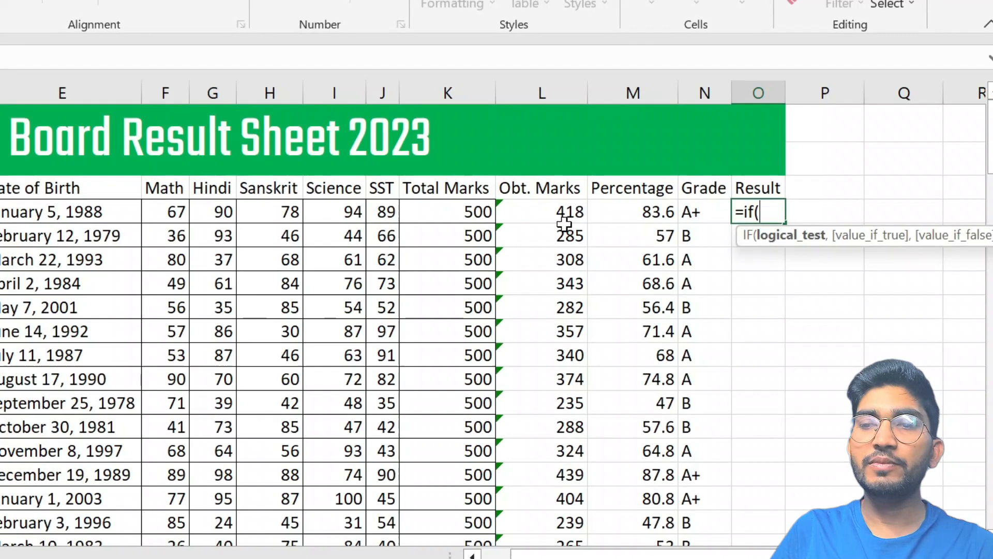
{"action": "left_click", "coordinate": [532, 209]}
{"action": "type", "text": ">"}
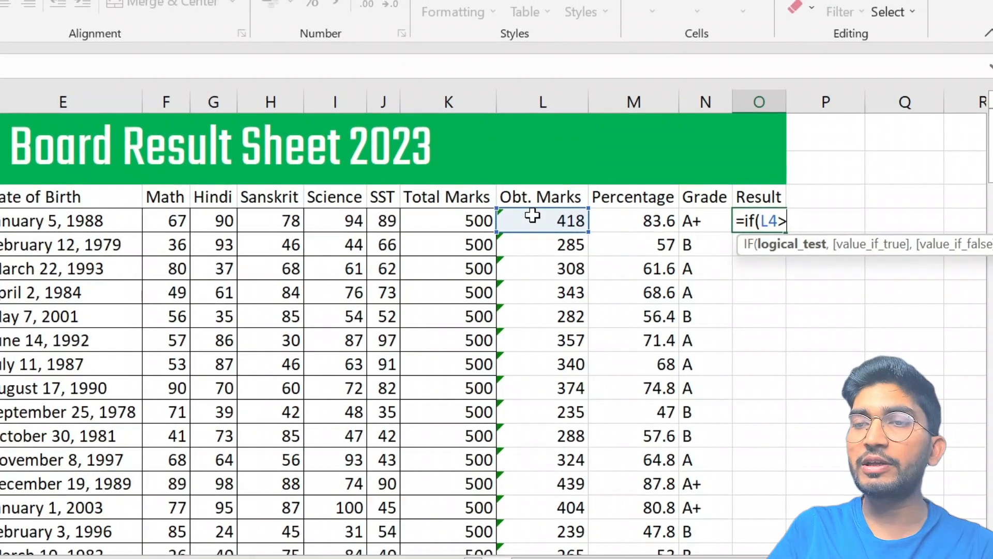
{"action": "type", "text": "=1"}
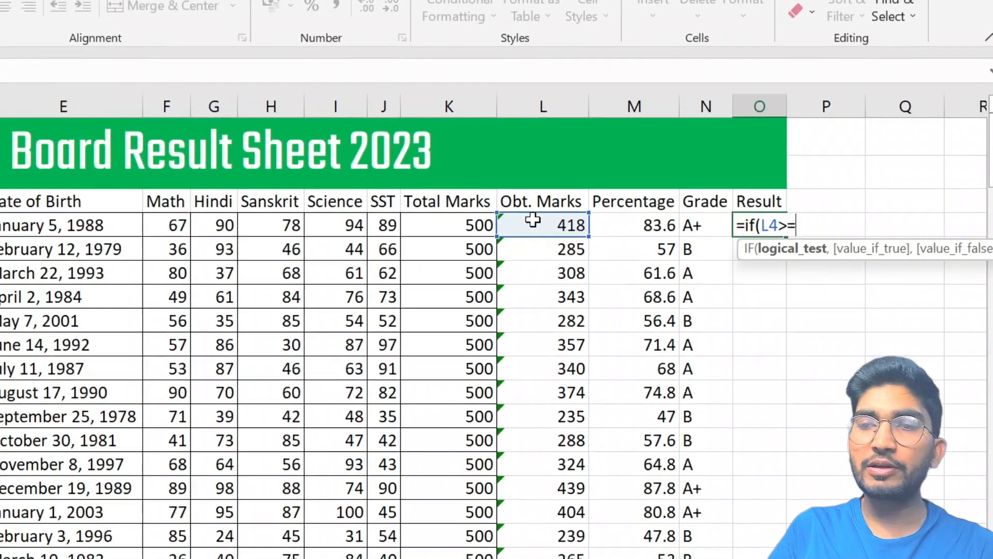
{"action": "type", "text": "50"}
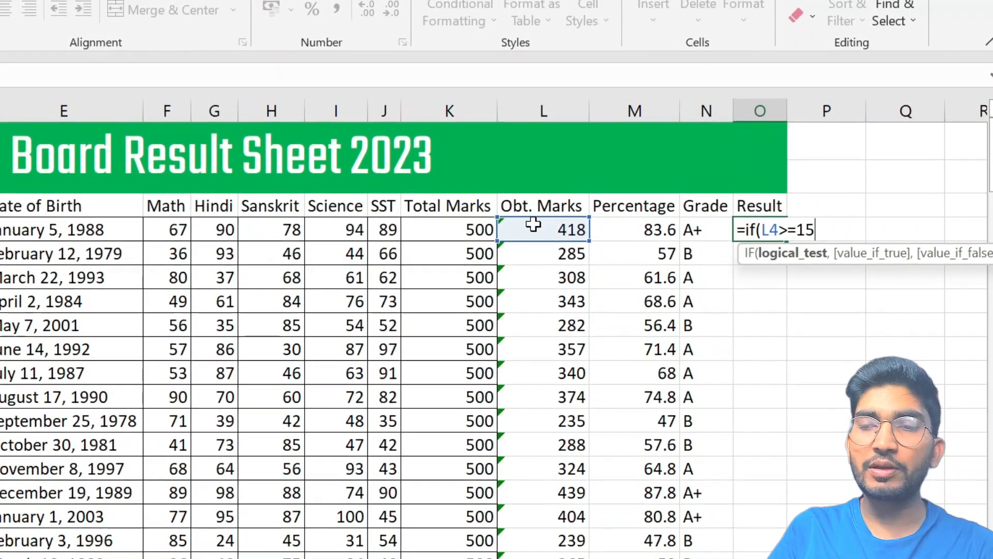
- Complete the Result formula to return "Pass" or otherwise "Fail", and fill it from O4 down to the last student row
{"action": "type", "text": ",\""}
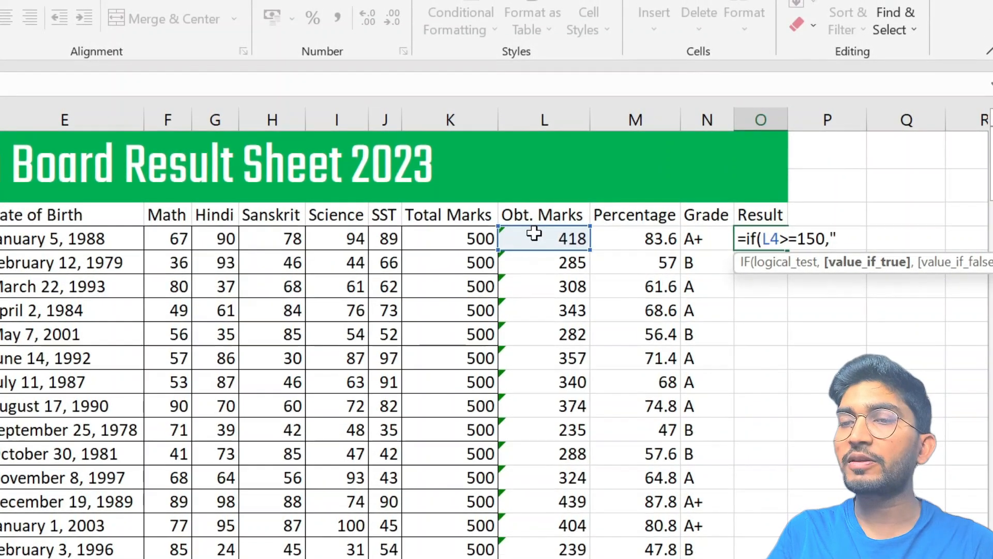
{"action": "type", "text": "Pass\",\"Fa"}
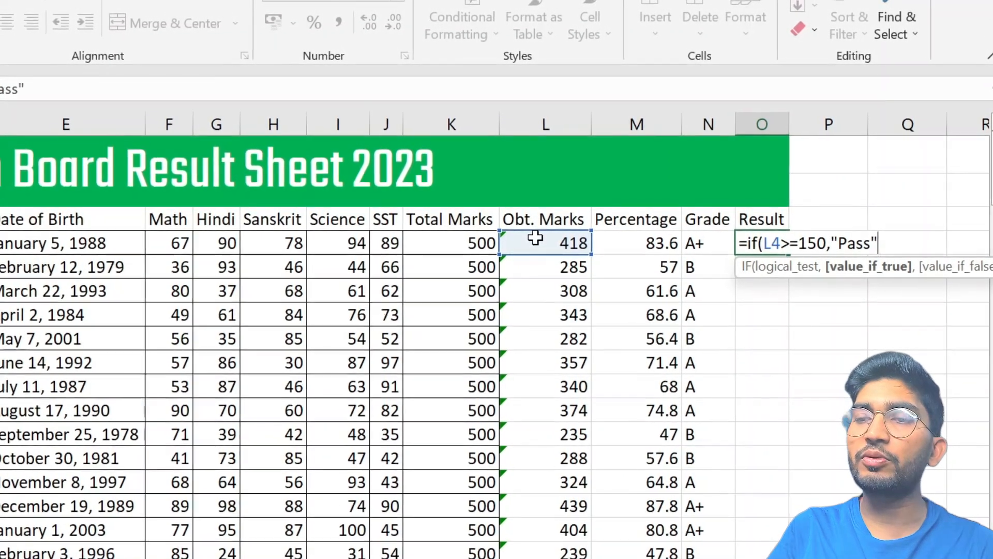
{"action": "type", "text": "il\""}
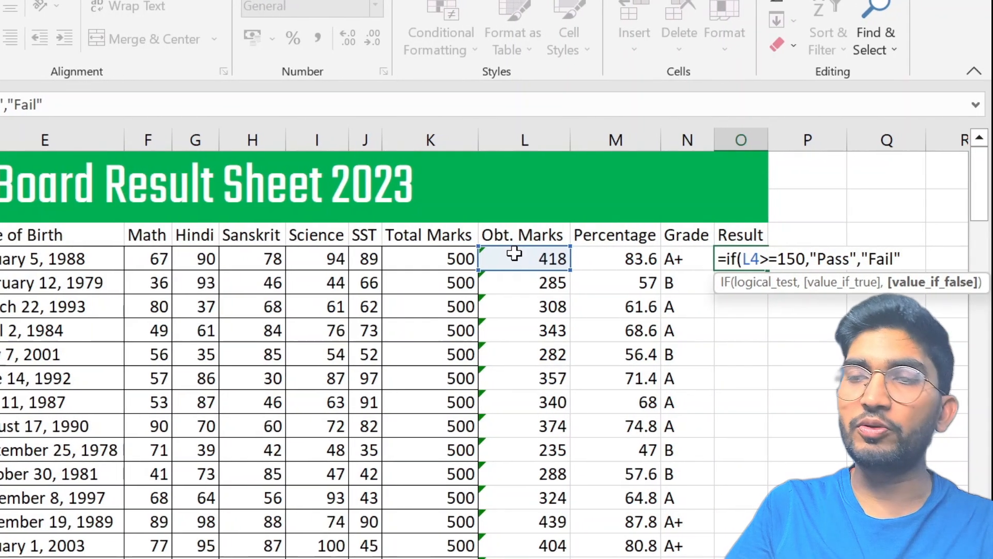
{"action": "key", "text": "Return"}
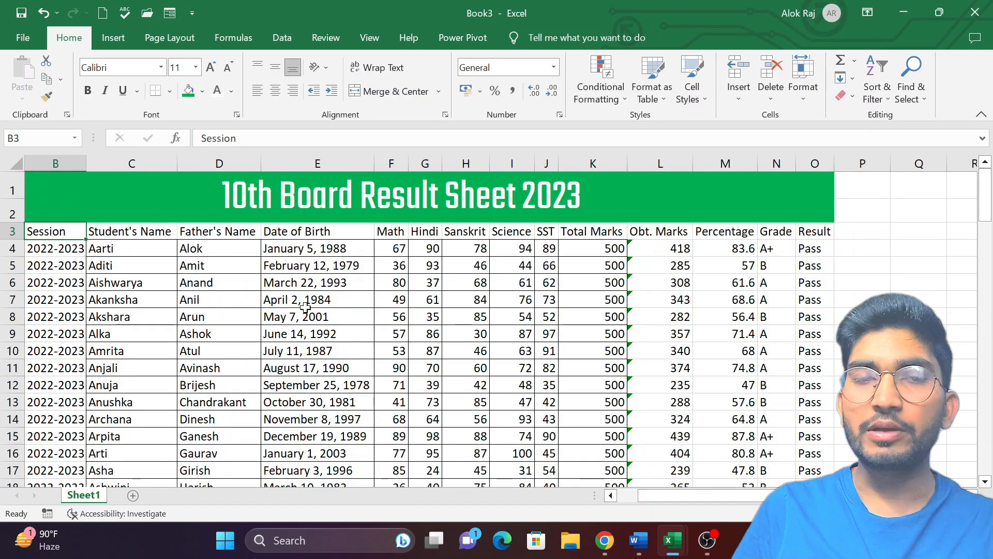
- Fill the header row from Sr. No to Result (A3:O3) with standard yellow
{"action": "key", "text": "Left"}
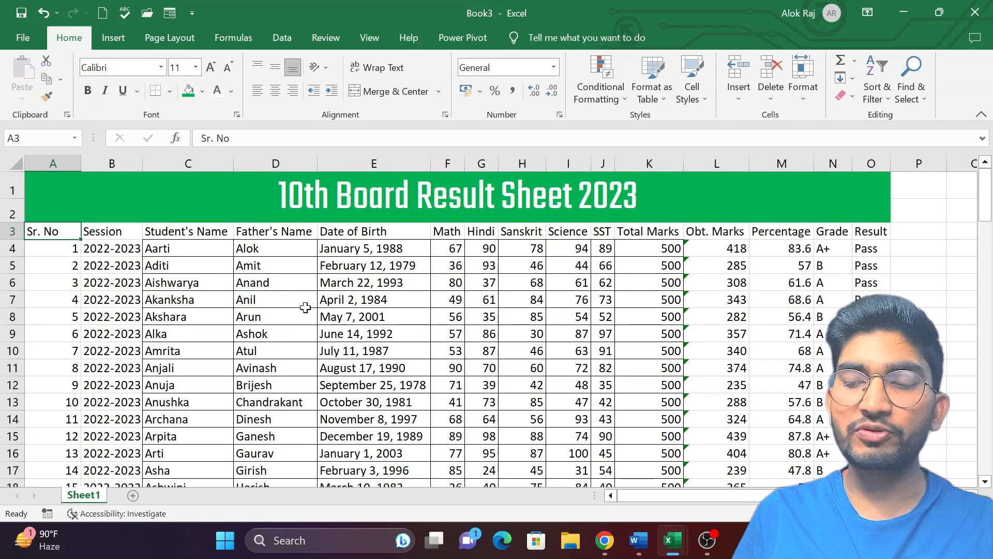
{"action": "key", "text": "ctrl+shift+Right"}
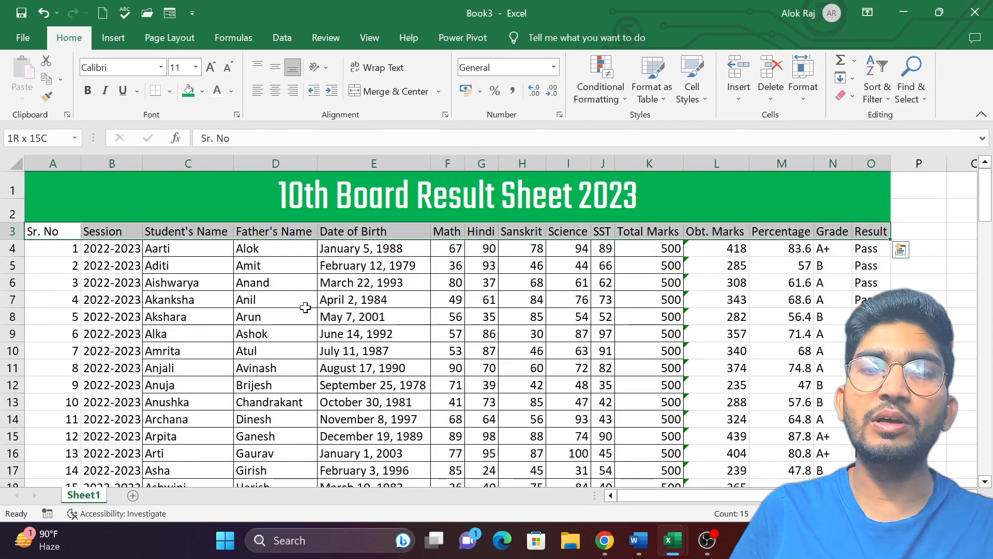
{"action": "left_click", "coordinate": [172, 97]}
{"action": "left_click", "coordinate": [205, 99]}
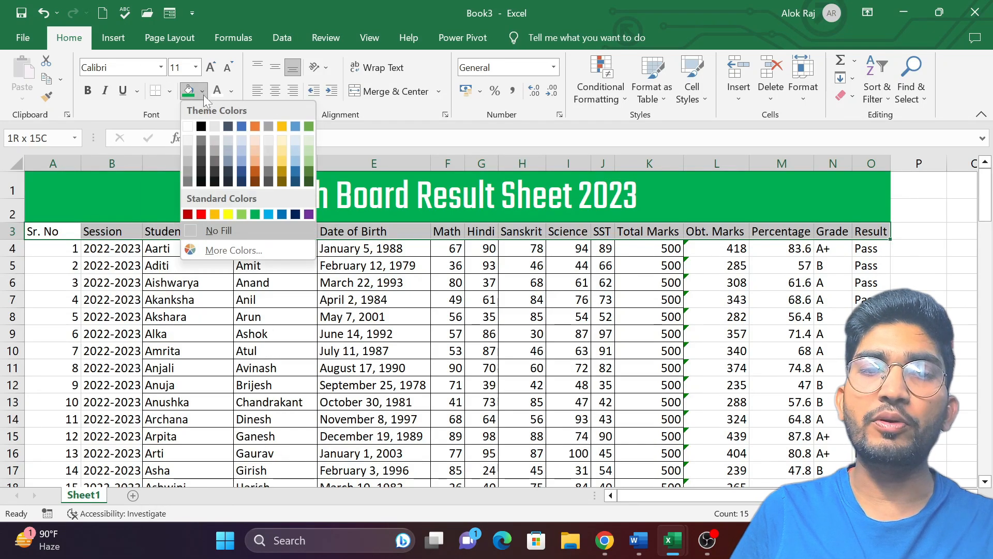
{"action": "left_click", "coordinate": [229, 215]}
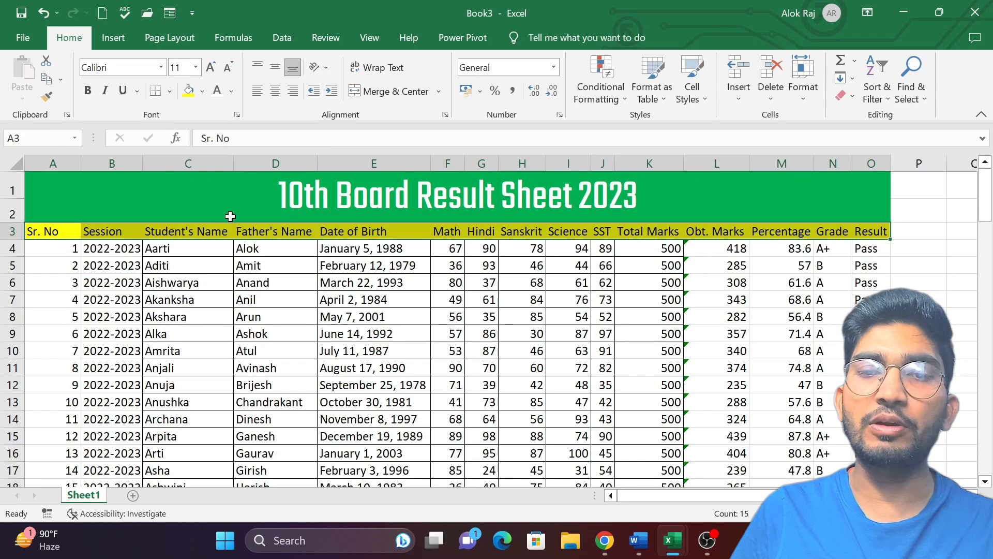
- Set the header row's height to 20 and middle-align its labels vertically
{"action": "left_click", "coordinate": [812, 98]}
{"action": "left_click", "coordinate": [828, 138]}
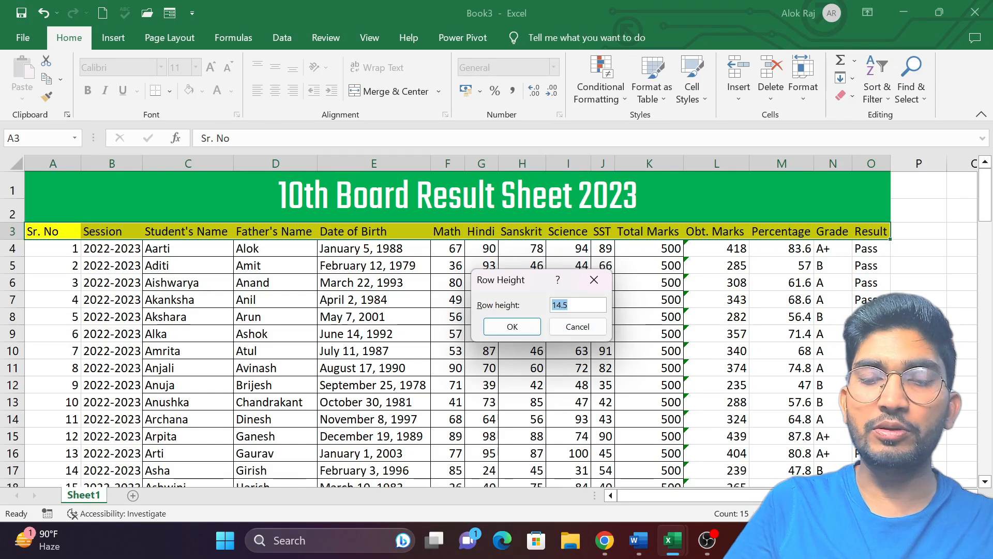
{"action": "type", "text": "20"}
{"action": "key", "text": "Return"}
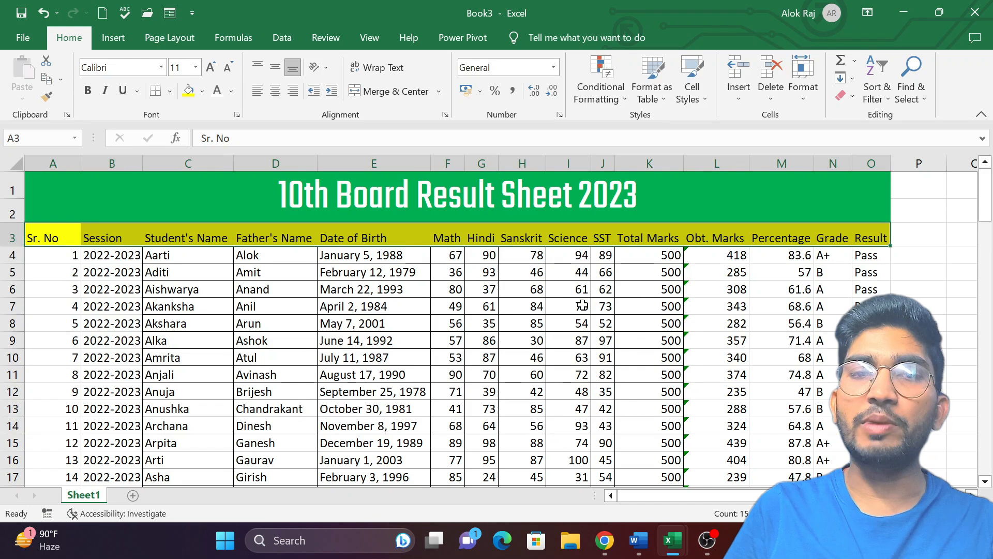
{"action": "left_click", "coordinate": [275, 67]}
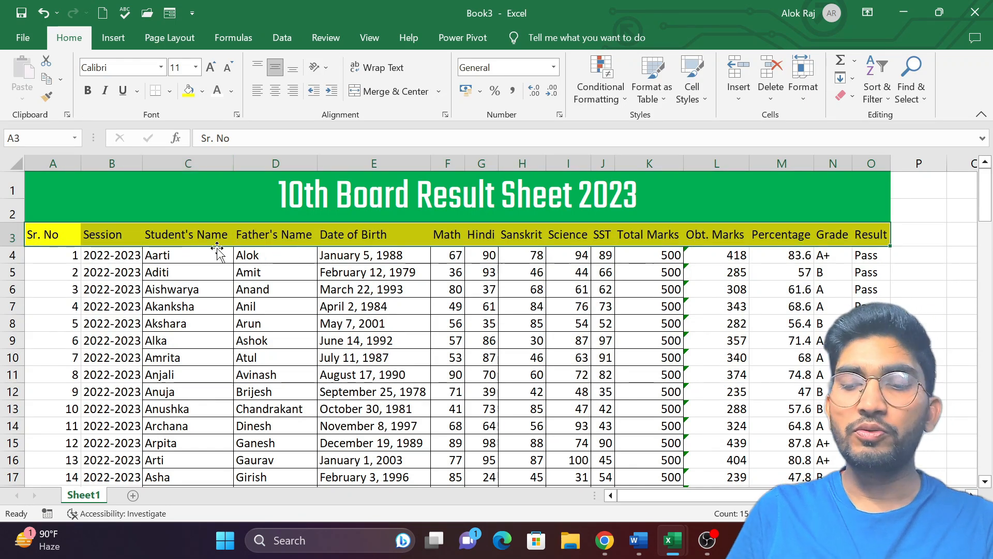
- Apply All Borders to the whole table, from the header row down to the last student row
{"action": "key", "text": "ctrl+shift+Down"}
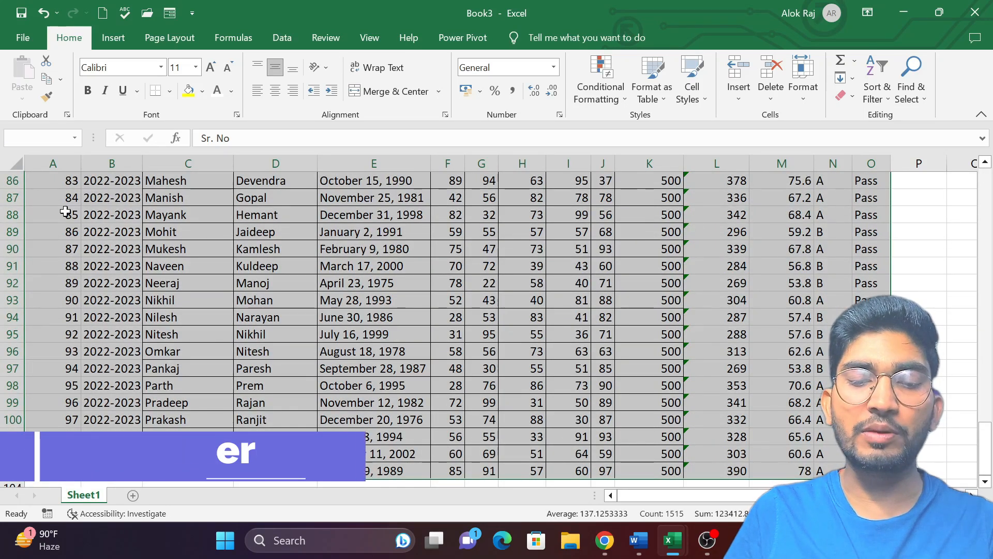
{"action": "key", "text": "alt"}
{"action": "key", "text": "h"}
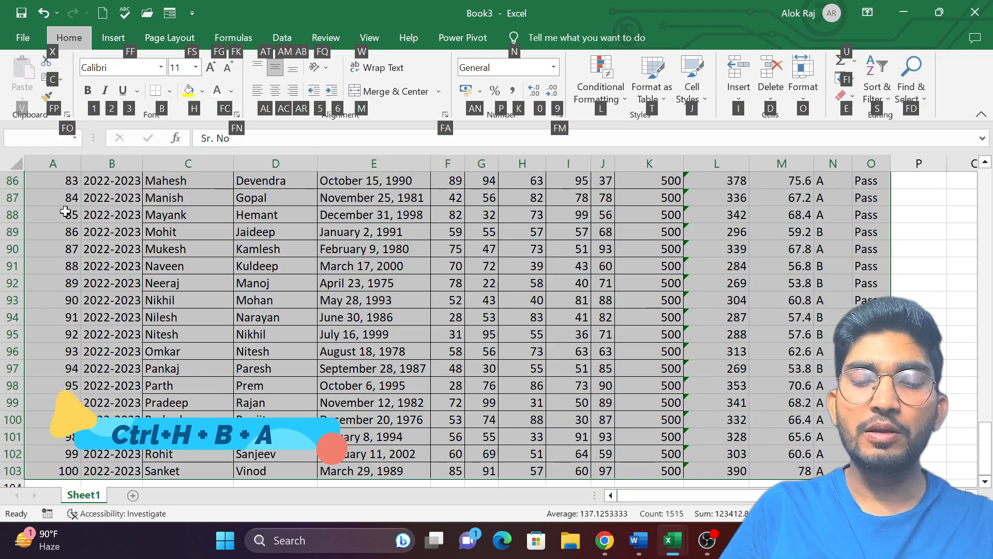
{"action": "key", "text": "b"}
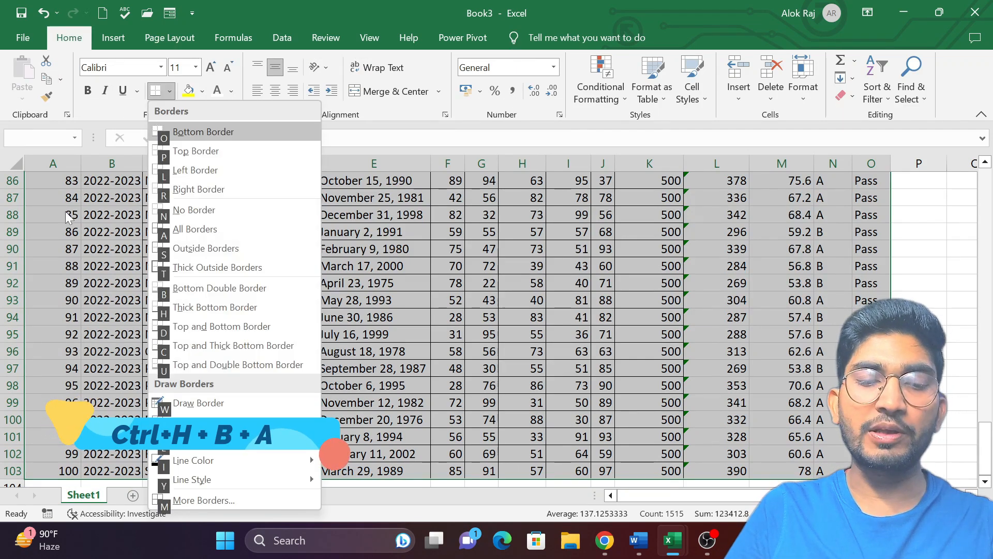
{"action": "key", "text": "a"}
{"action": "scroll", "coordinate": [65, 211], "scroll_direction": "up", "scroll_amount": 20}
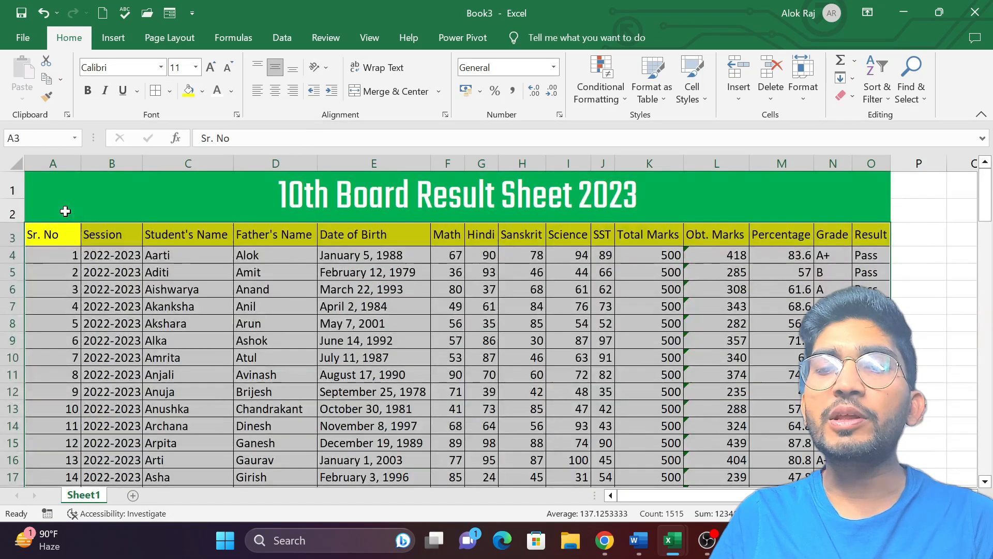